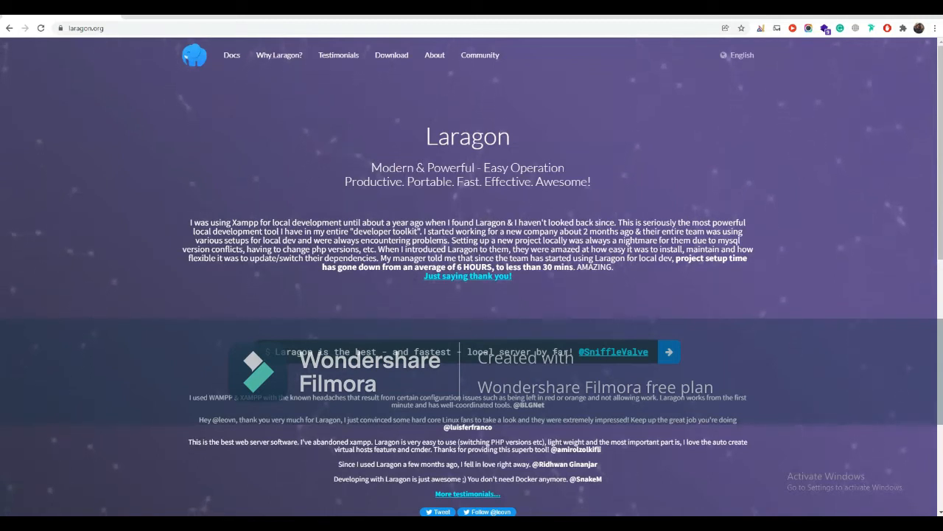
pyautogui.hotkey('alt', 'space')
pyautogui.press('Escape')
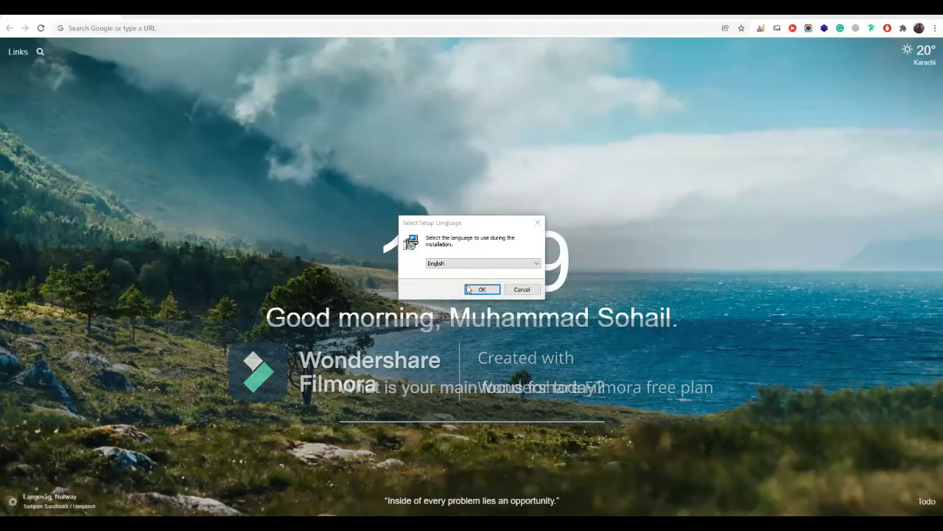
# Accept English as the setup language and set the Laragon installation folder to D:\laragon.
pyautogui.click(483, 290)
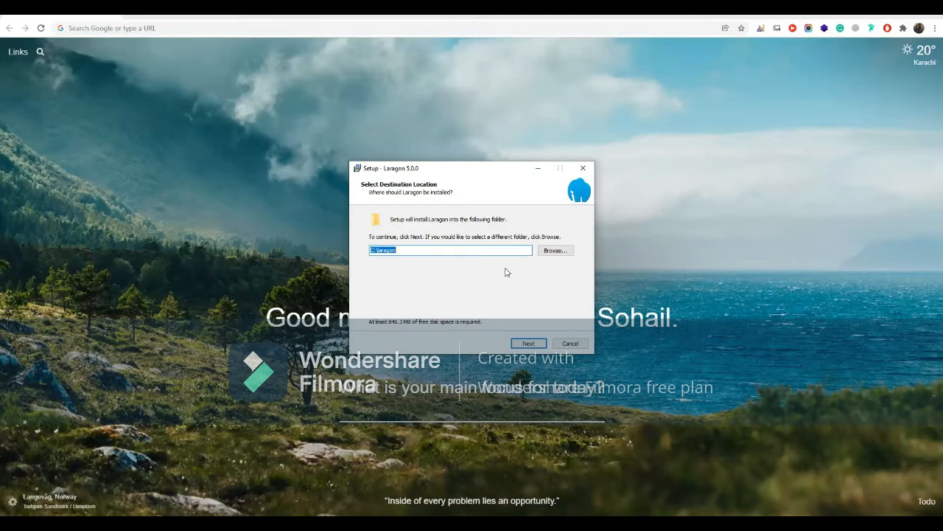
pyautogui.click(544, 254)
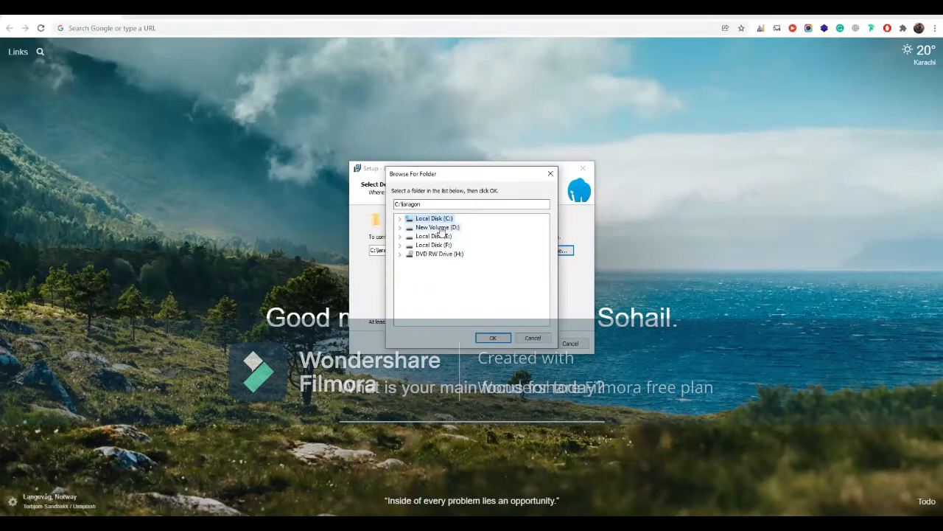
pyautogui.click(438, 227)
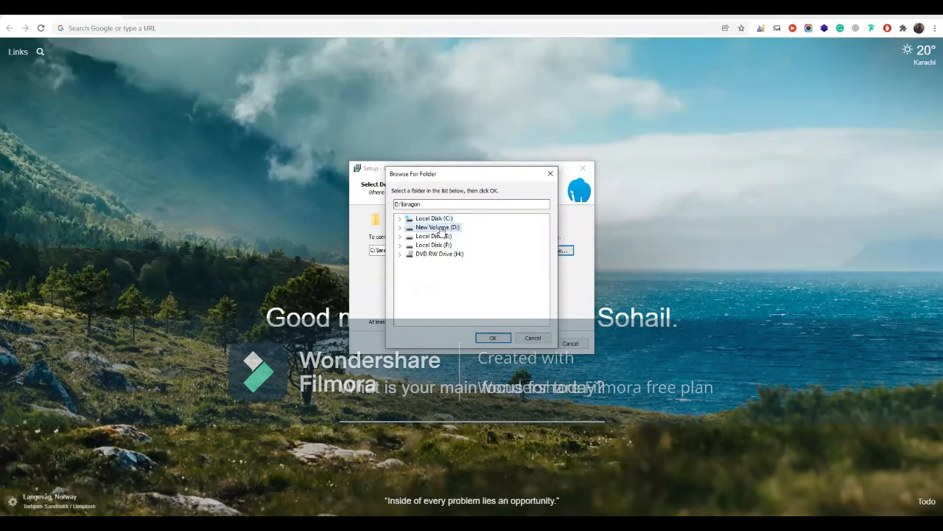
pyautogui.click(494, 338)
pyautogui.click(530, 344)
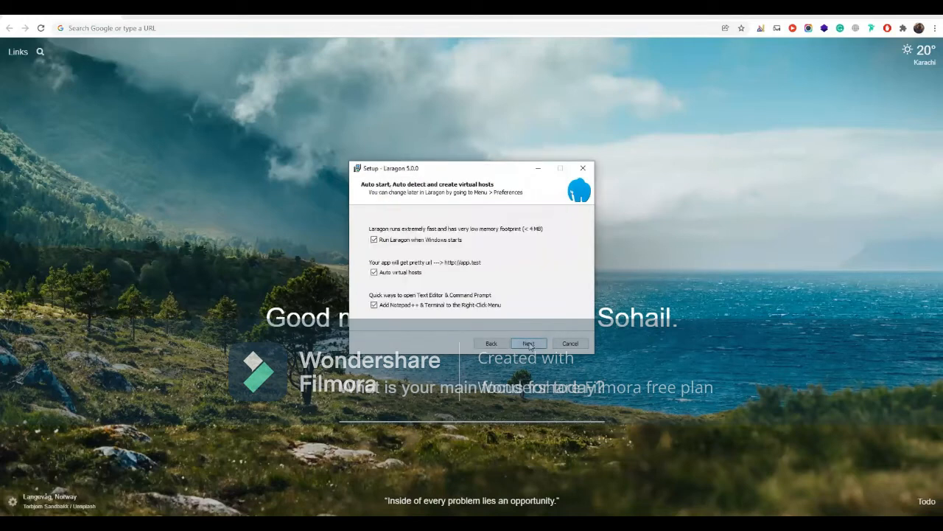
# Accept the auto start, auto virtual hosts and Notepad++ & Terminal options and start the Laragon installation.
pyautogui.click(530, 344)
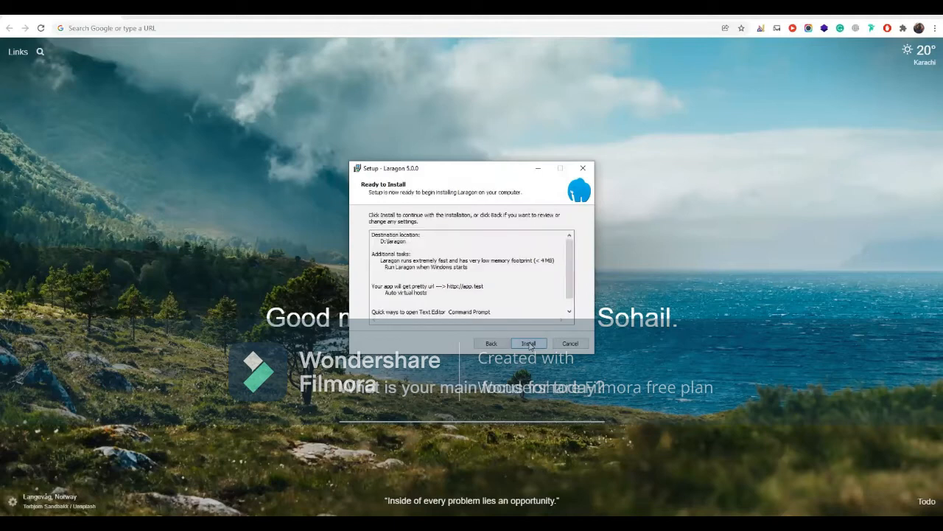
pyautogui.click(529, 344)
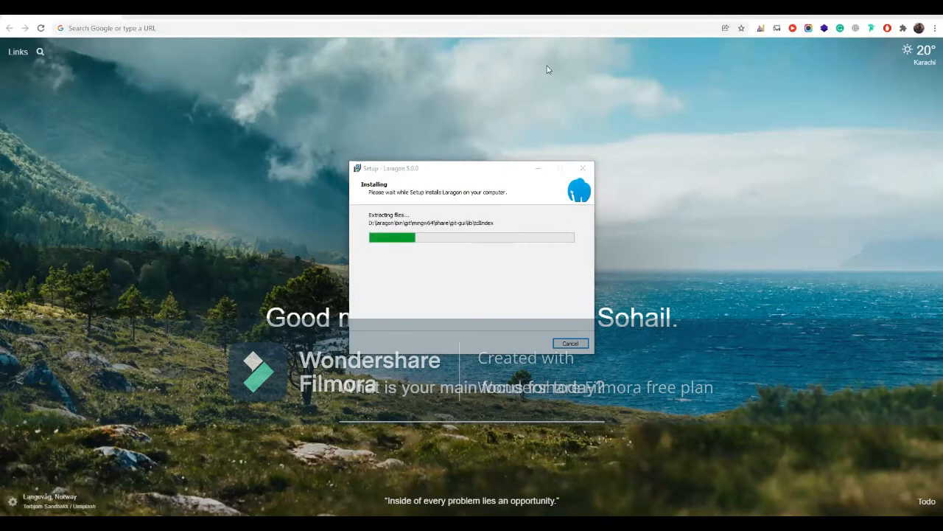
pyautogui.click(468, 171)
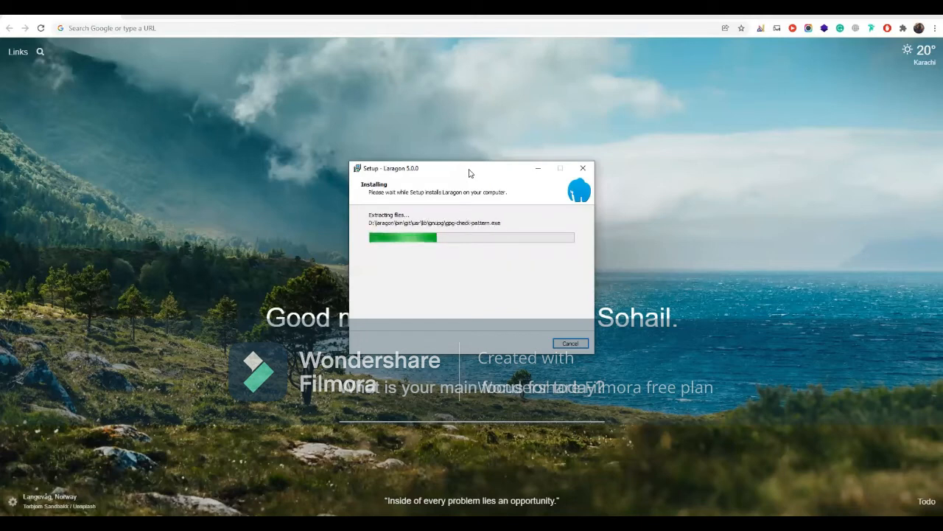
# Search the web for laragon in the browser and view the download page on laragon.org.
pyautogui.click(132, 28)
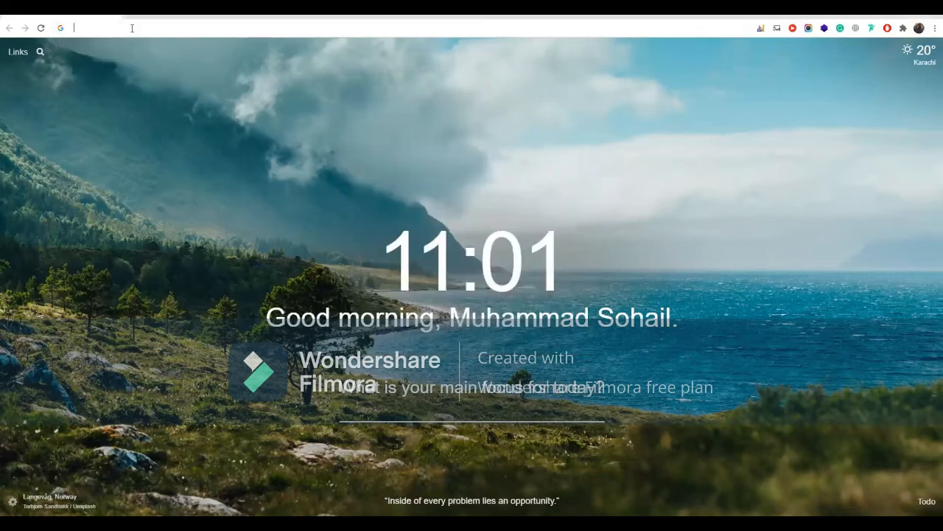
pyautogui.write('lara')
pyautogui.press('Return')
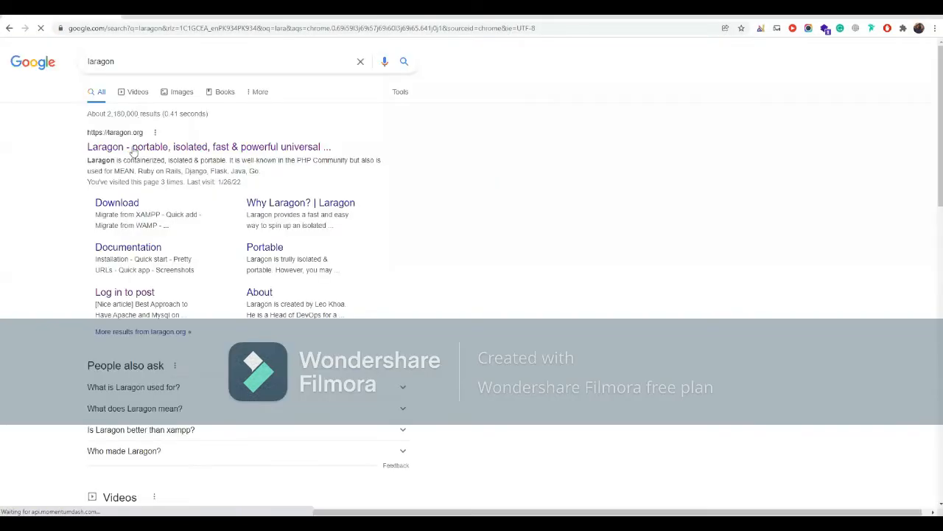
pyautogui.click(137, 148)
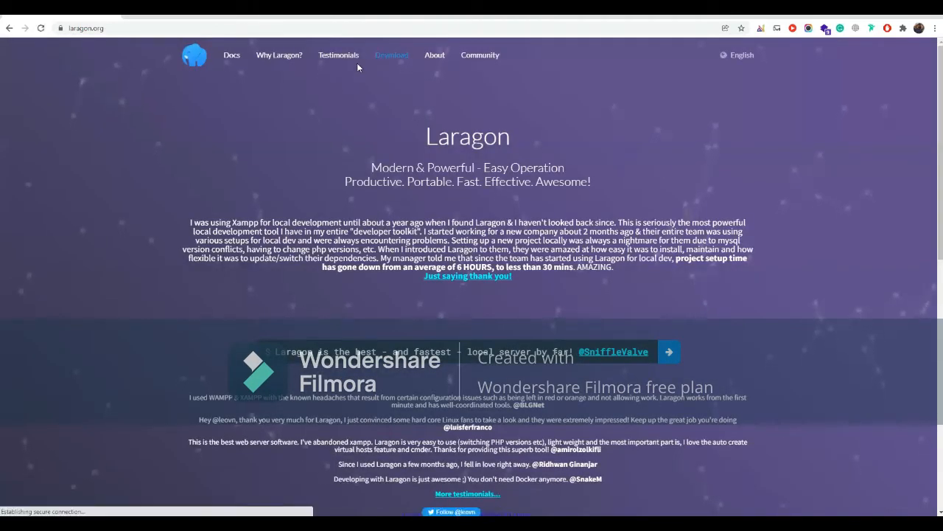
pyautogui.click(391, 55)
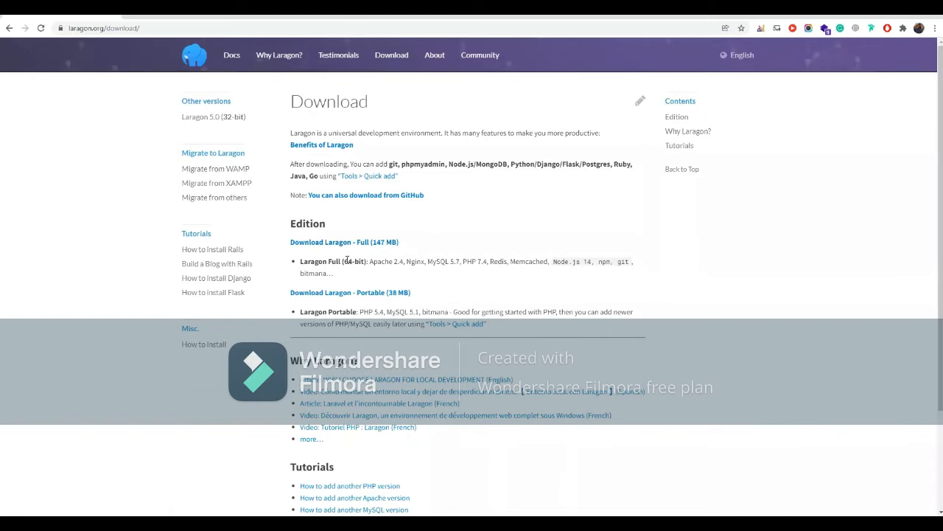
# Switch back to the Laragon setup wizard and finish it with Run Laragon enabled.
pyautogui.hotkey('alt', 'Tab')
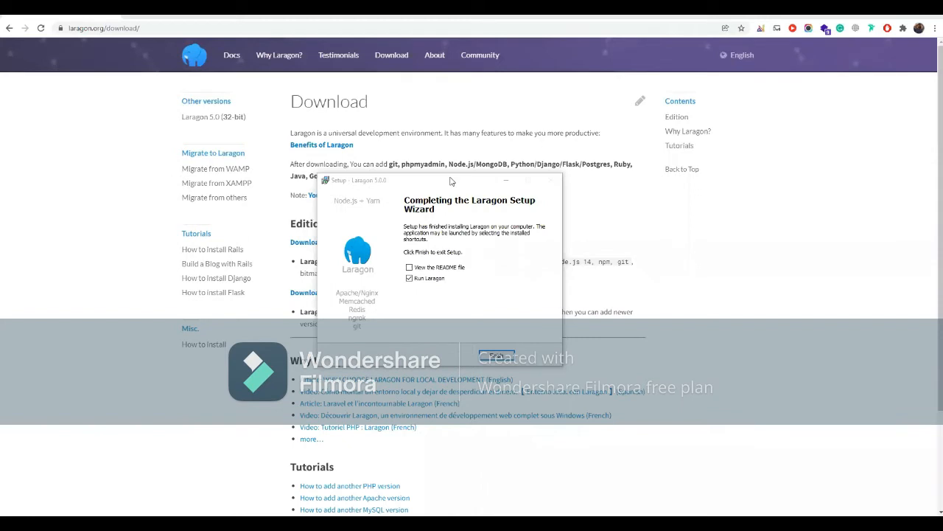
pyautogui.moveTo(452, 182); pyautogui.dragTo(445, 189)
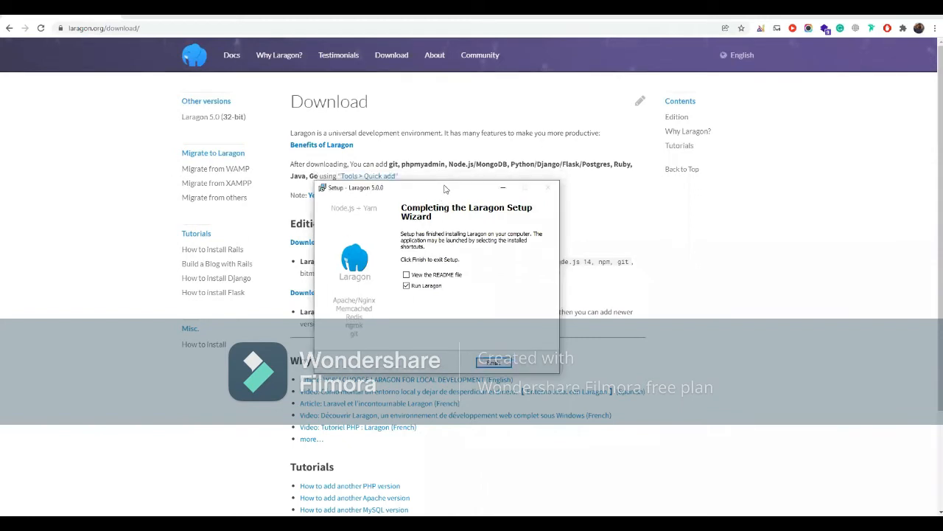
pyautogui.click(492, 362)
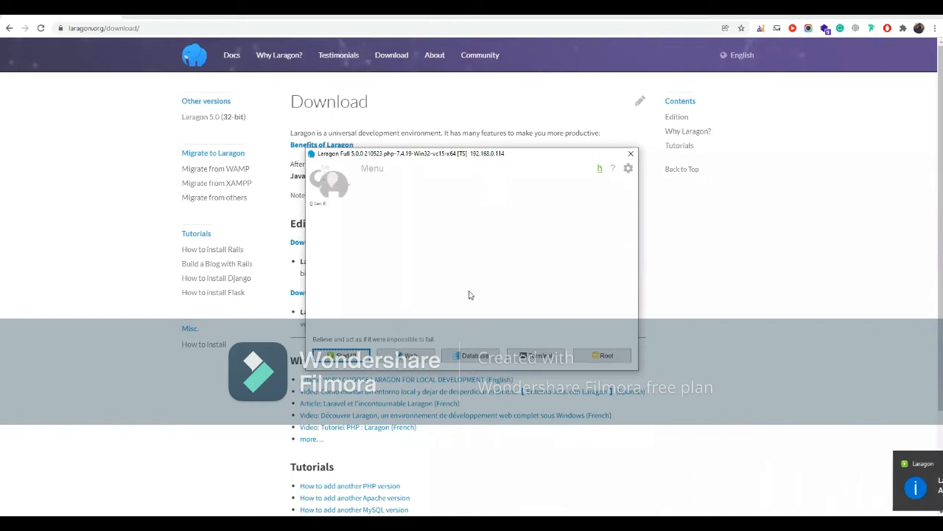
# Examine the general, Tools, Quick add and PHP options that Laragon offers, including PHP extensions and Mail Catcher.
pyautogui.click(373, 169)
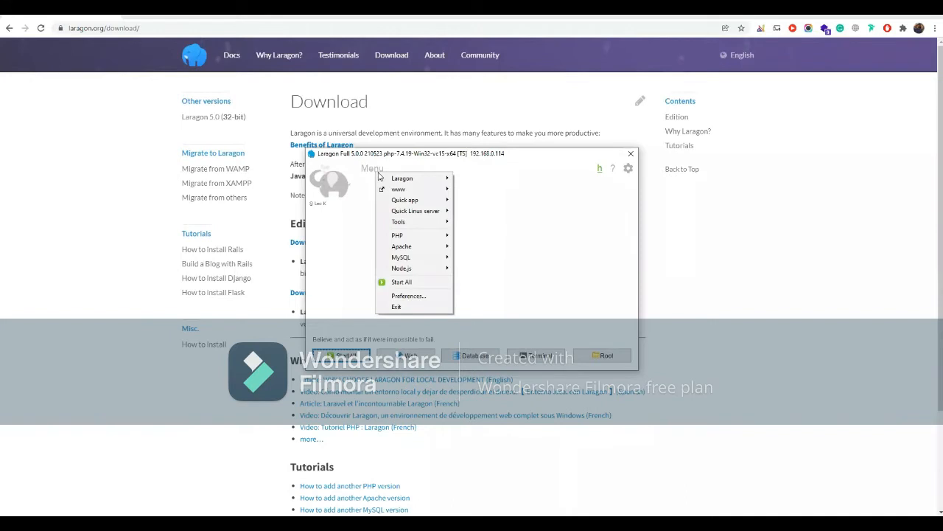
pyautogui.moveTo(430, 179)
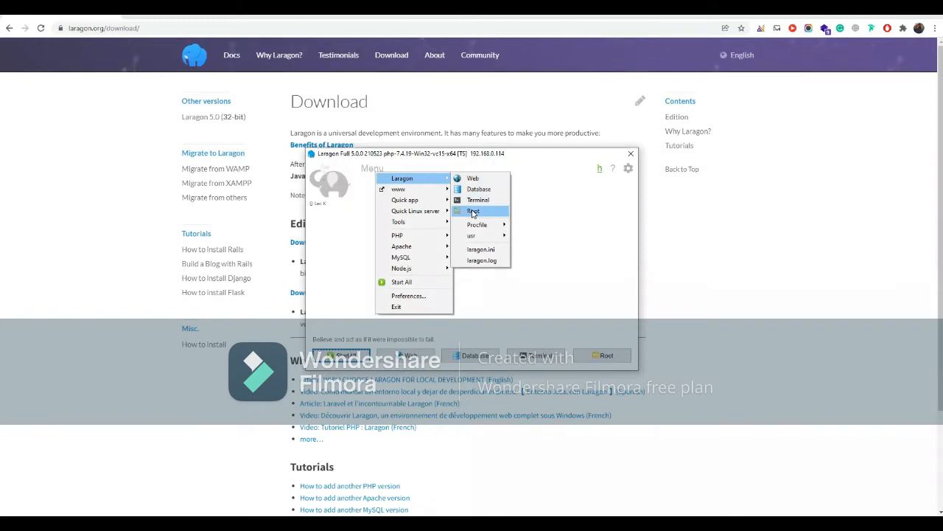
pyautogui.moveTo(423, 194)
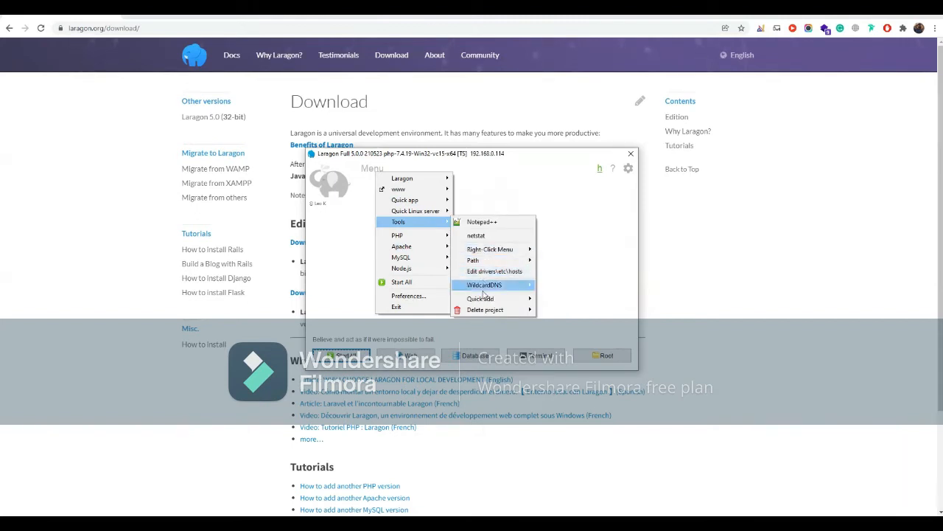
pyautogui.moveTo(489, 288)
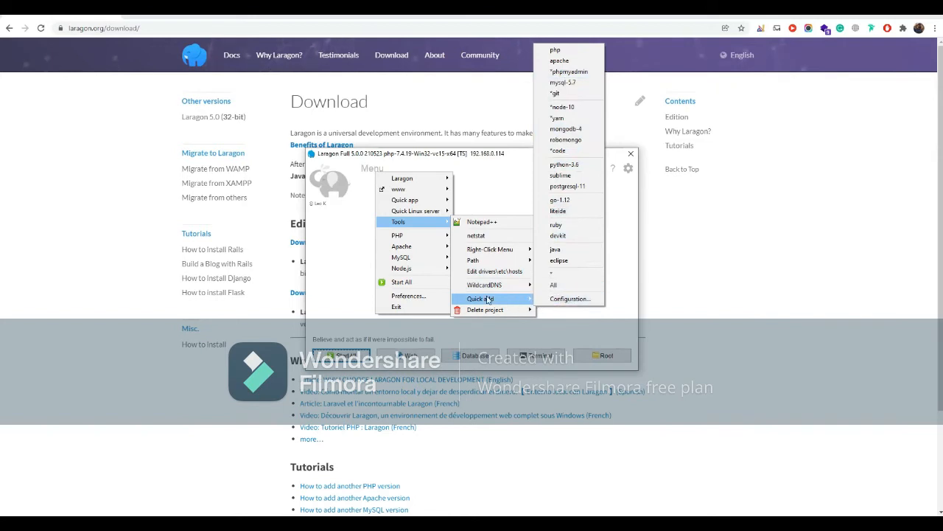
pyautogui.moveTo(424, 238)
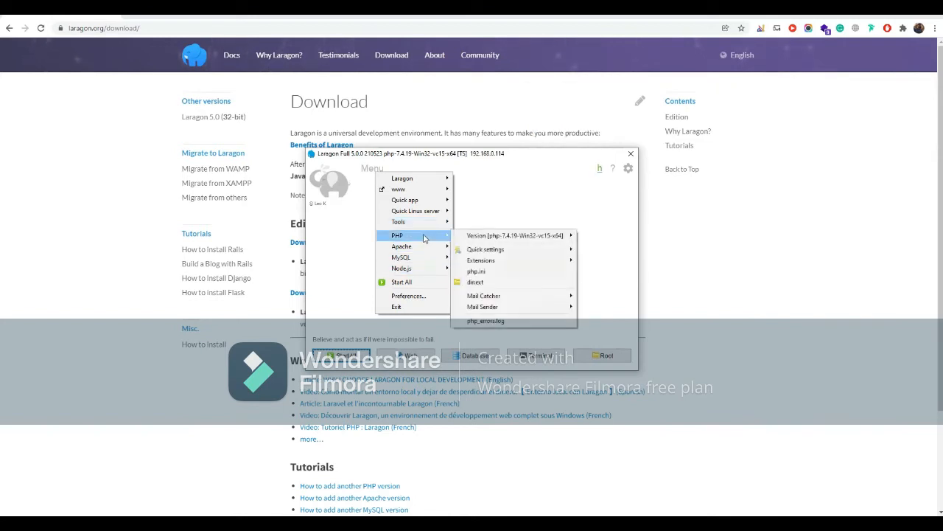
pyautogui.moveTo(490, 241)
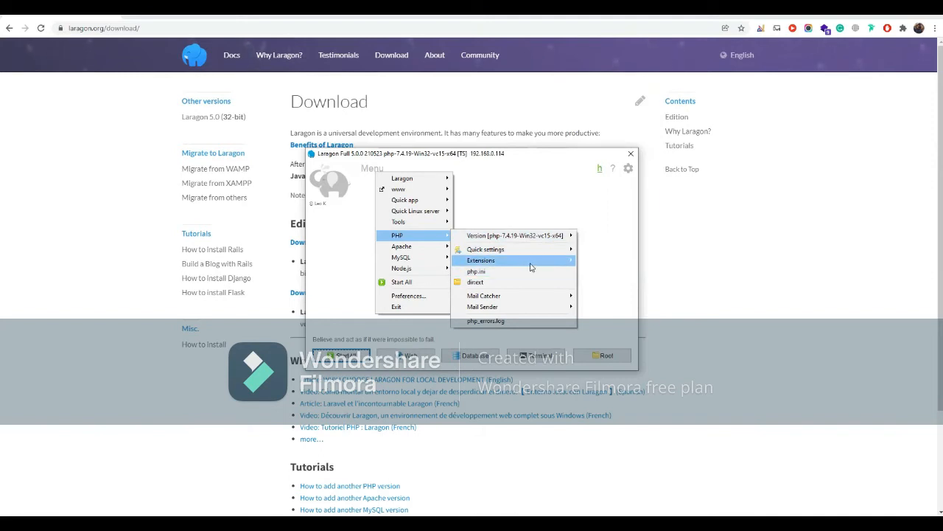
pyautogui.moveTo(535, 256)
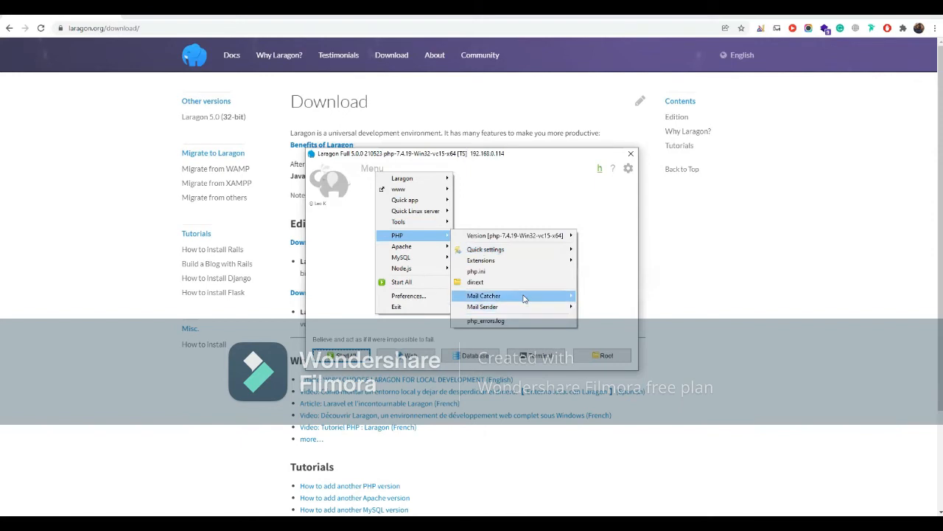
pyautogui.moveTo(523, 299)
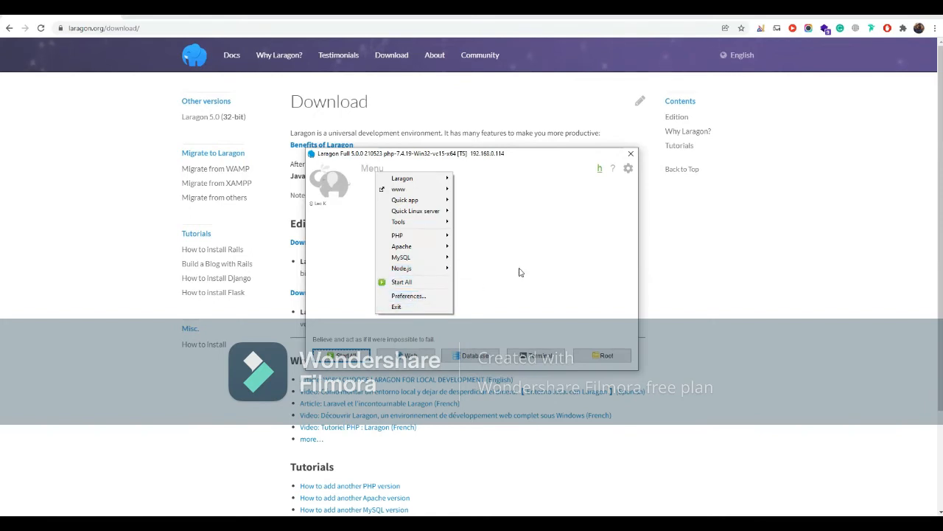
pyautogui.click(519, 272)
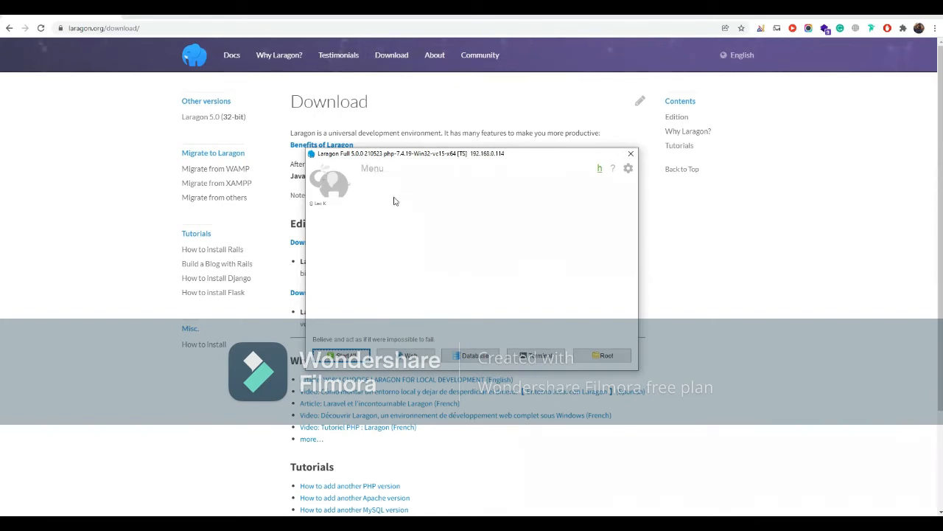
# Check which PHP versions are available in Laragon.
pyautogui.click(378, 174)
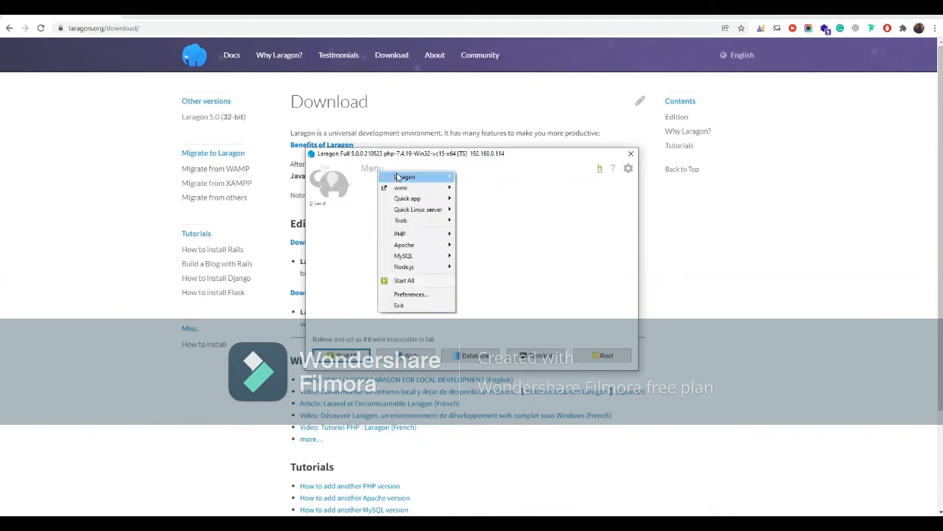
pyautogui.moveTo(399, 178)
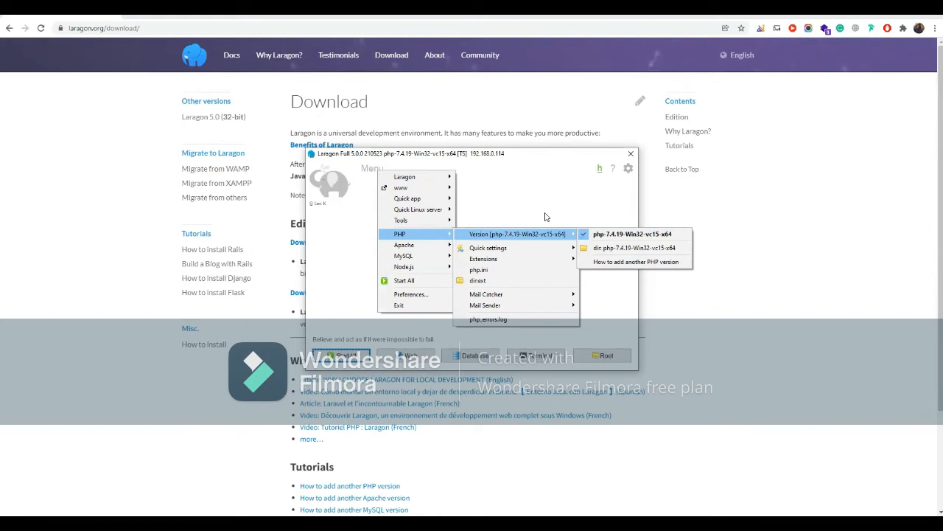
pyautogui.click(548, 238)
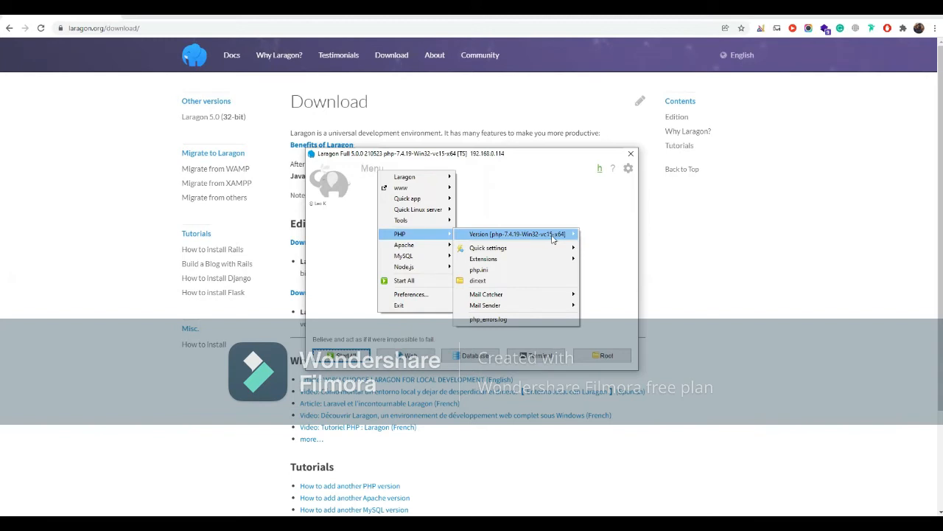
pyautogui.moveTo(552, 239)
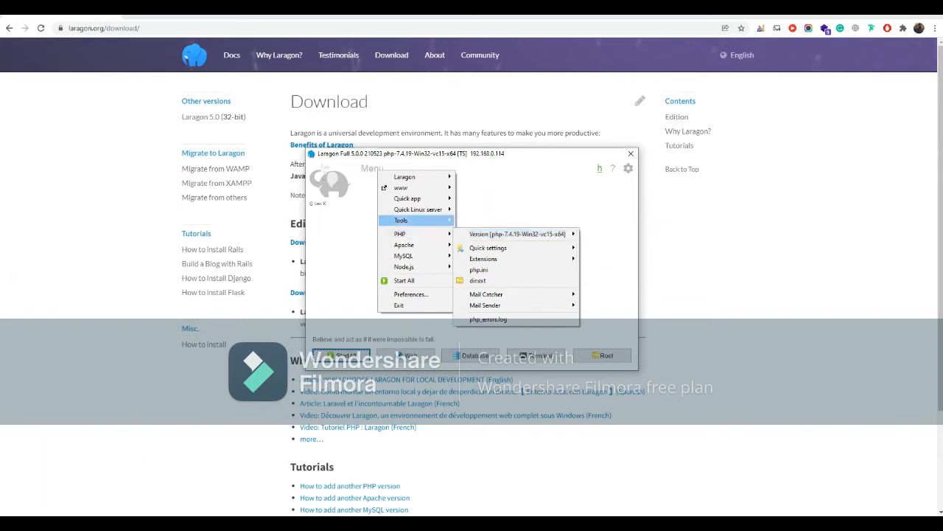
pyautogui.moveTo(413, 219)
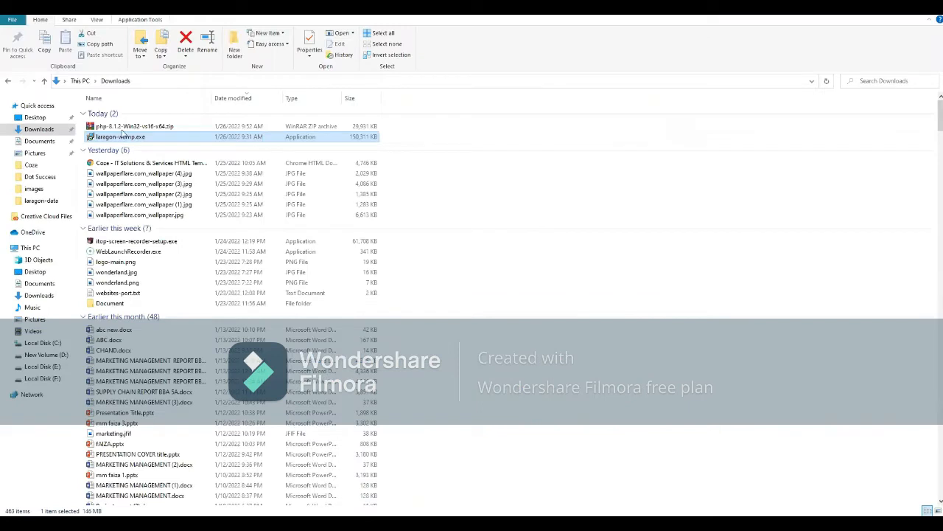
# Copy php-8.1.2-Win32-vs16-x64.zip from Downloads into the D:\laragon\bin\php folder.
pyautogui.click(124, 127)
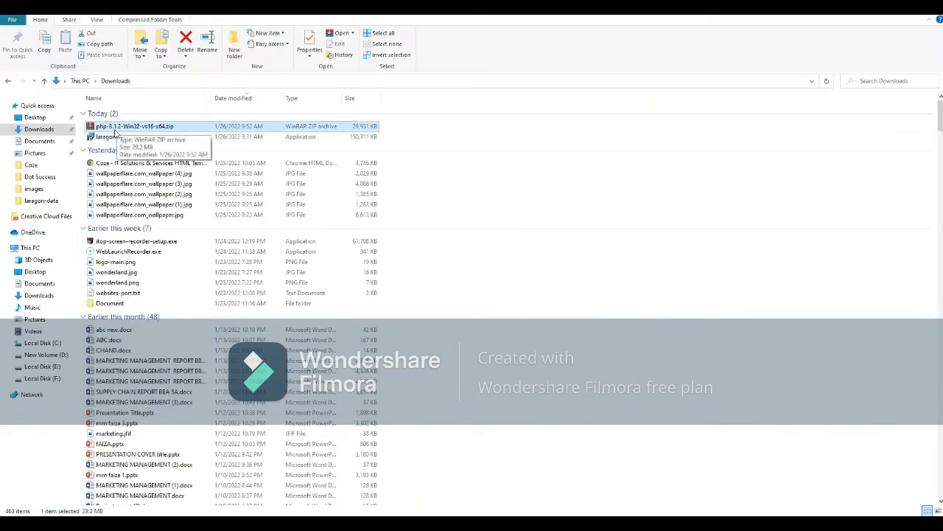
pyautogui.click(46, 355)
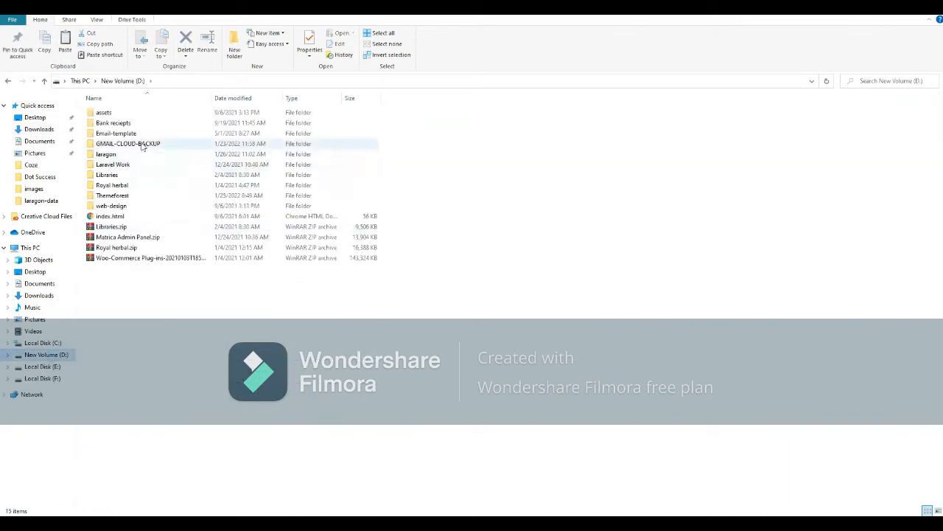
pyautogui.doubleClick(120, 156)
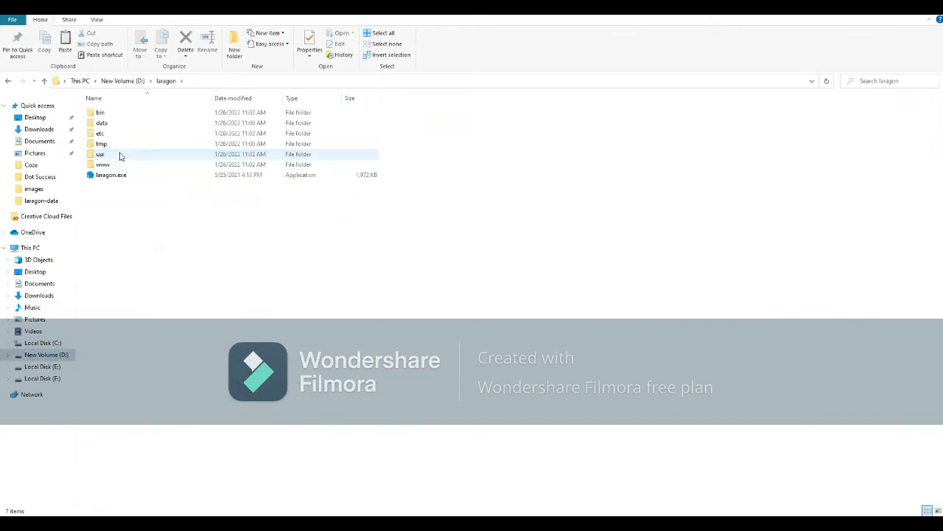
pyautogui.doubleClick(118, 115)
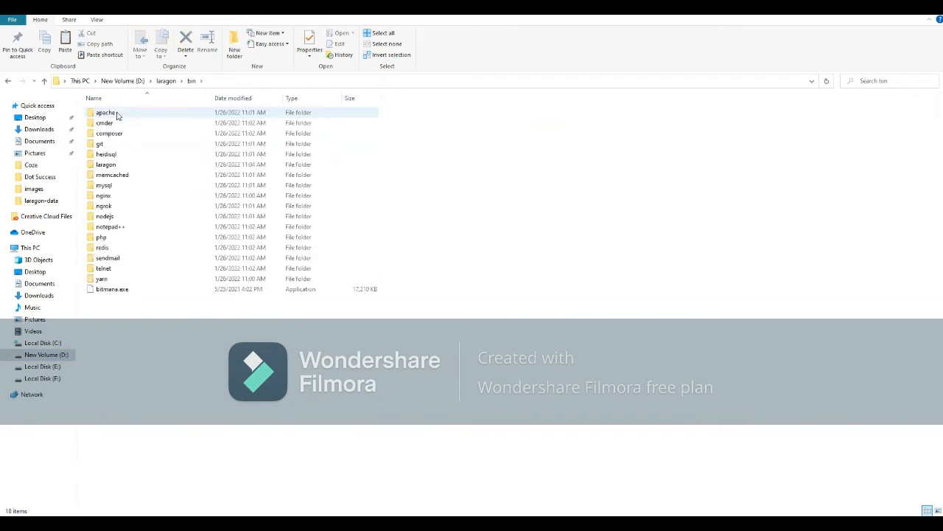
pyautogui.doubleClick(124, 237)
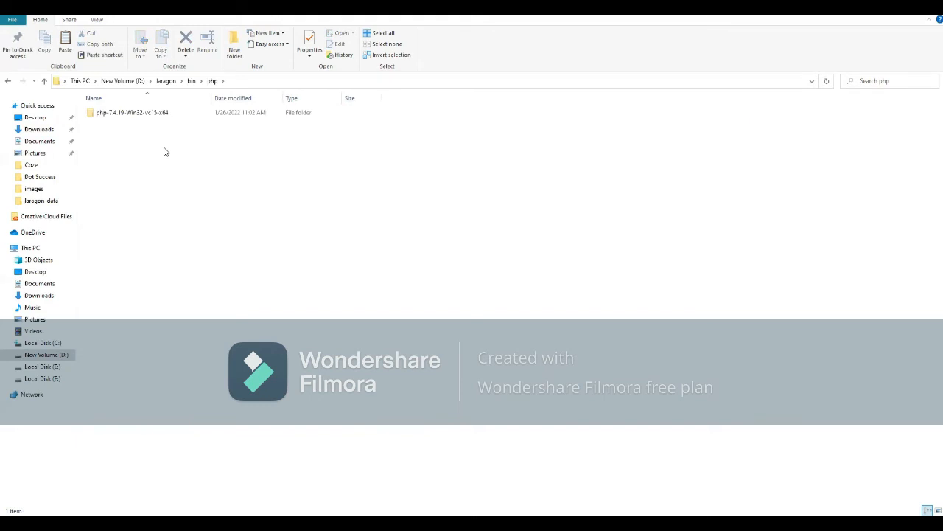
pyautogui.rightClick(165, 149)
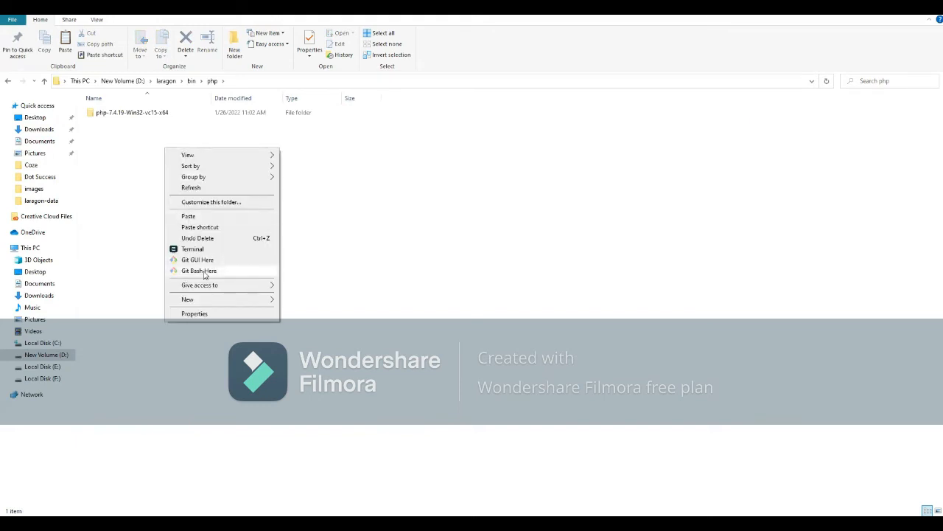
pyautogui.click(198, 217)
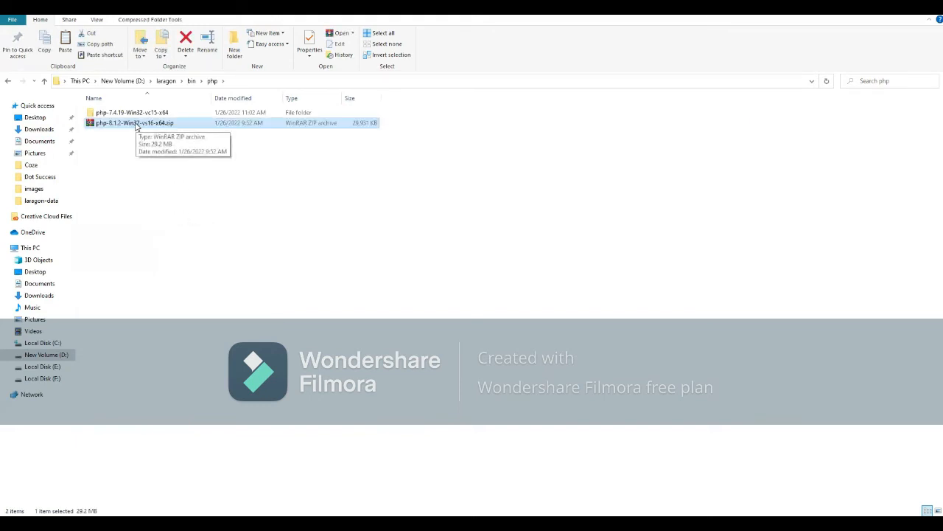
# Extract php-8.1.2-Win32-vs16-x64.zip into a folder of the same name within the php folder and delete the archive.
pyautogui.rightClick(135, 122)
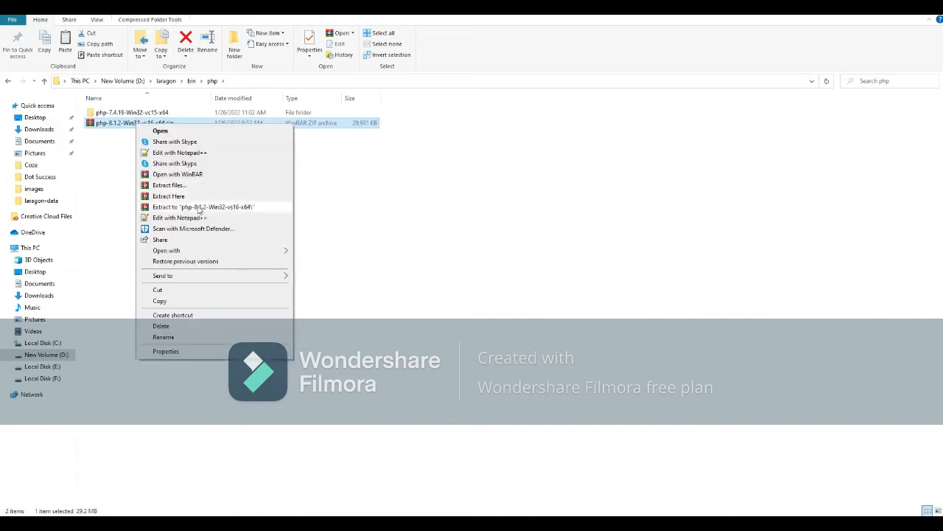
pyautogui.click(199, 208)
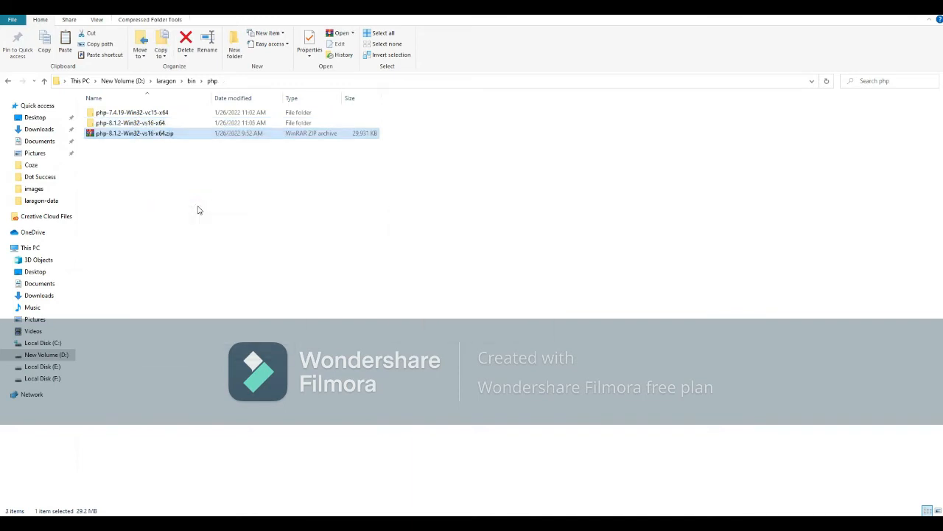
pyautogui.click(138, 124)
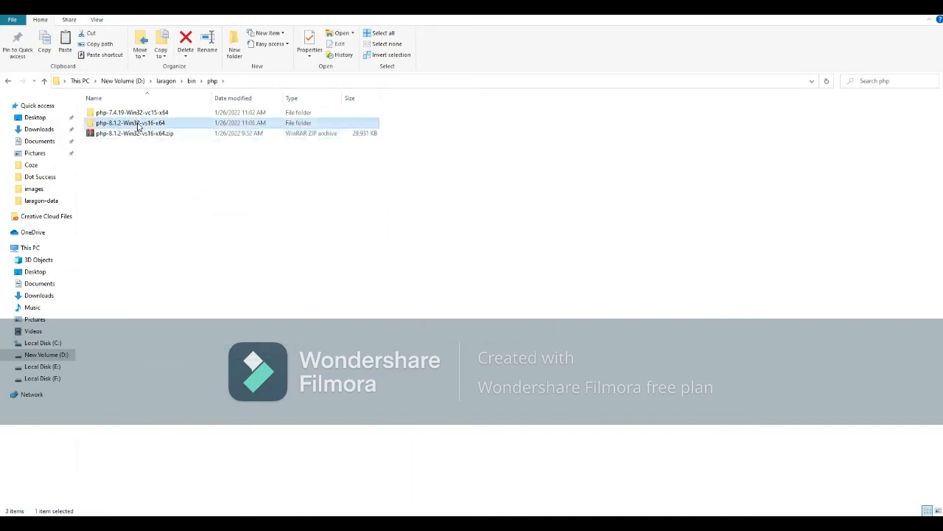
pyautogui.click(137, 133)
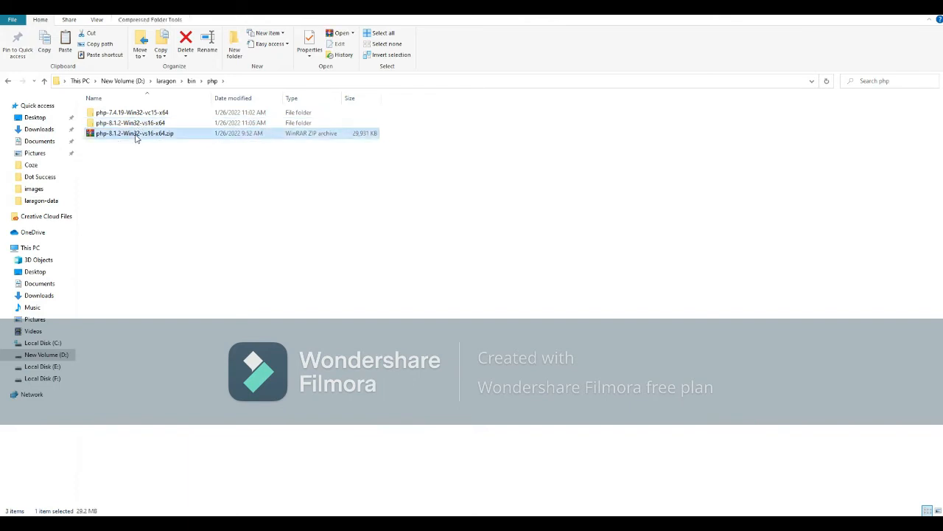
pyautogui.press('Delete')
pyautogui.doubleClick(135, 124)
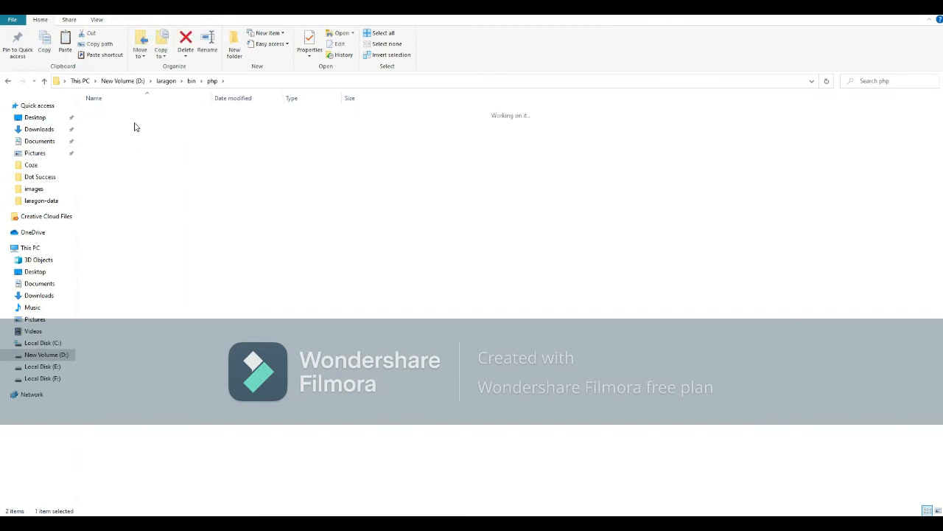
pyautogui.click(212, 83)
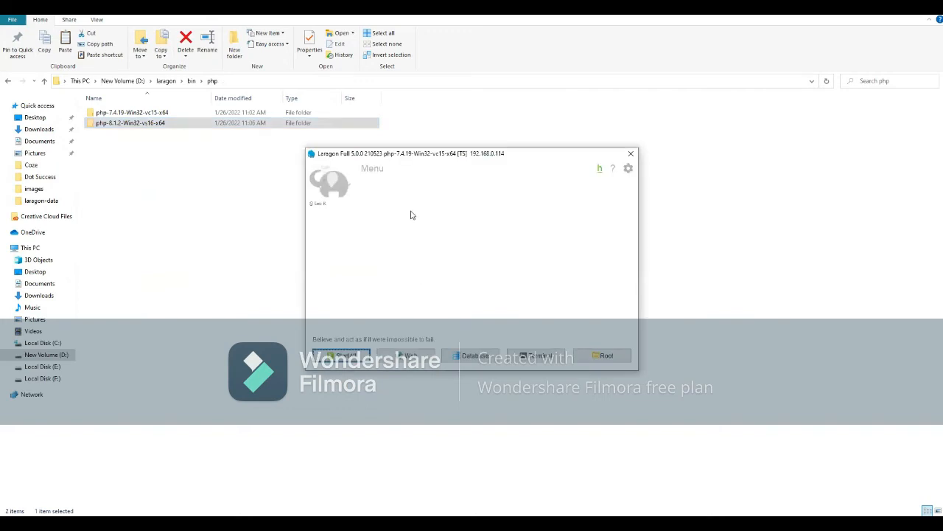
# Switch to Laragon and check which PHP versions it offers.
pyautogui.click(371, 169)
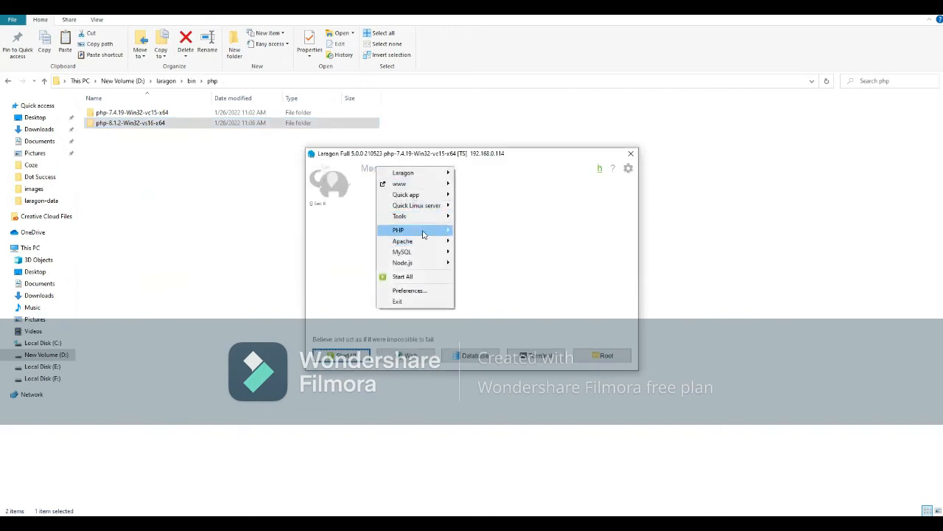
pyautogui.moveTo(401, 230)
pyautogui.moveTo(484, 233)
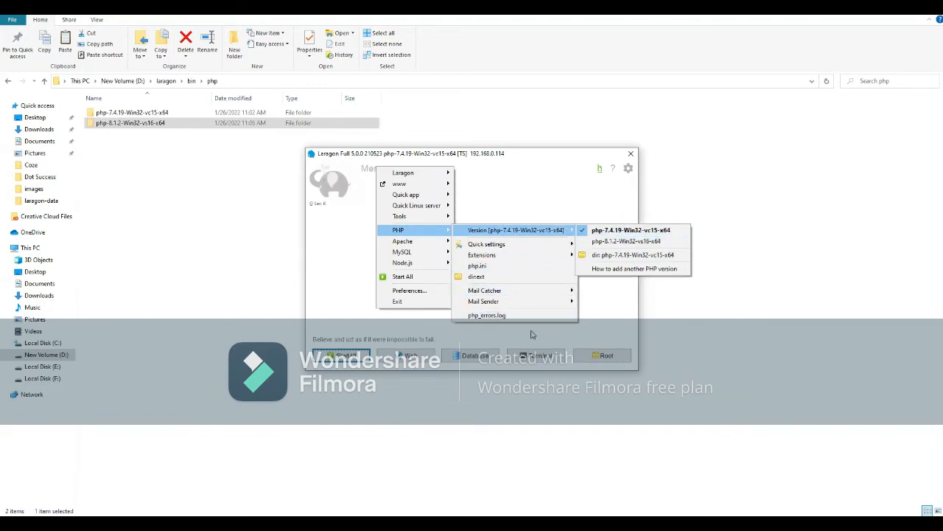
# Open Laragon's terminal and run php --version to check the active PHP version.
pyautogui.click(536, 355)
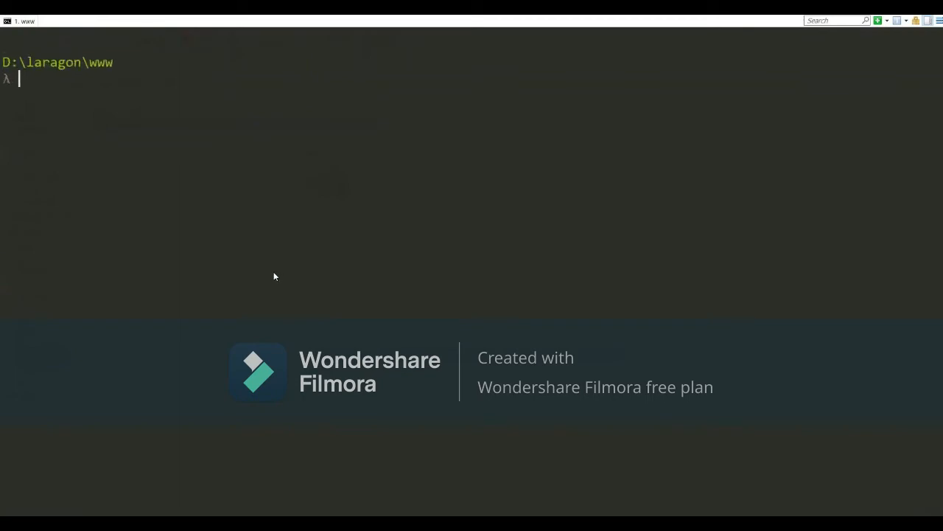
pyautogui.write('php -')
pyautogui.write('-versi')
pyautogui.write('omn')
pyautogui.press('BackSpace')
pyautogui.press('BackSpace')
pyautogui.write('n')
pyautogui.press('Return')
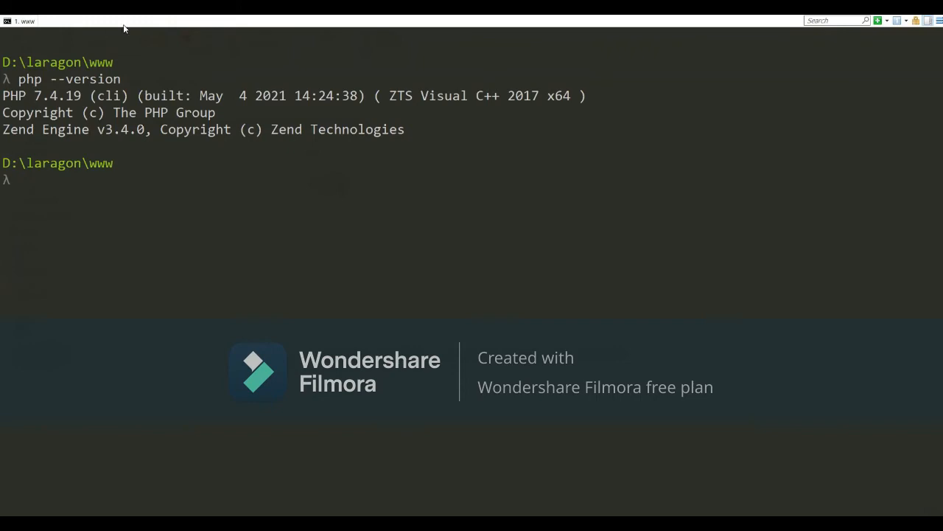
# Switch back to Laragon and set its PHP version to php-8.1.2-Win32-vs16-x64.
pyautogui.hotkey('alt', 'Tab')
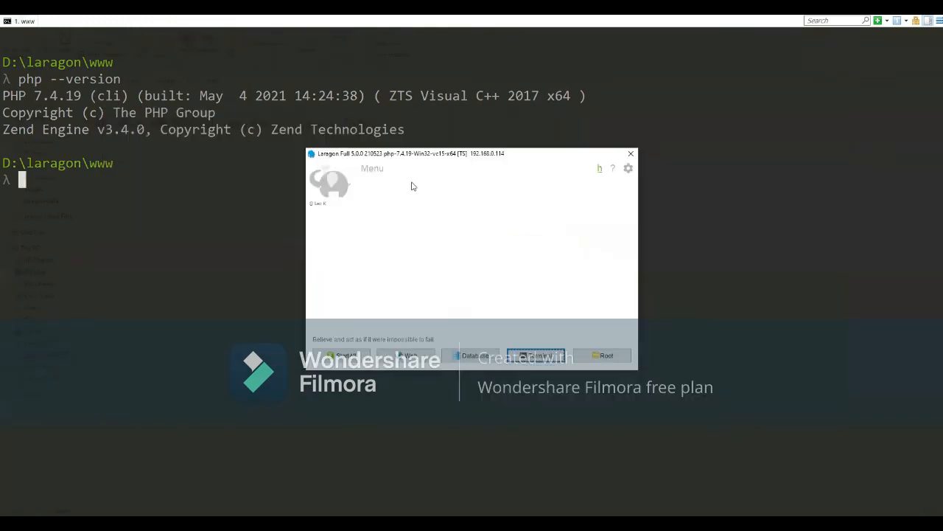
pyautogui.click(379, 171)
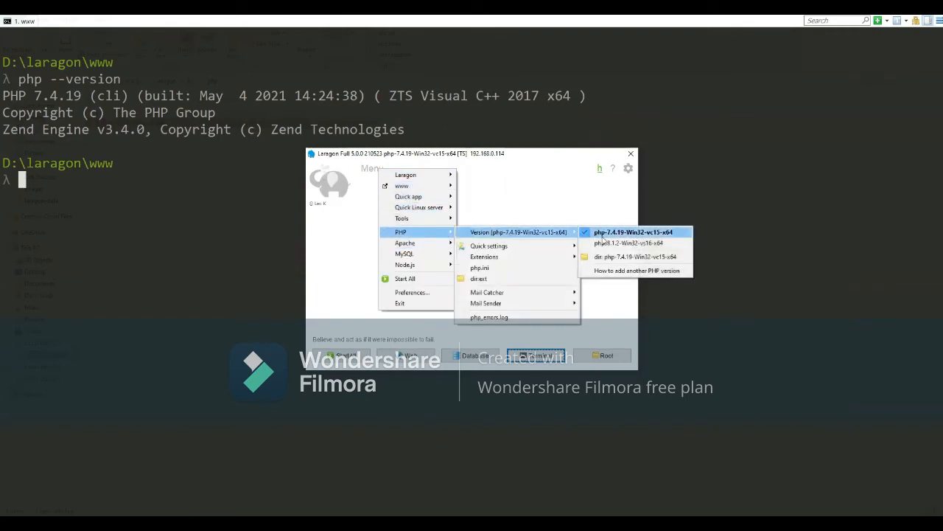
pyautogui.click(605, 244)
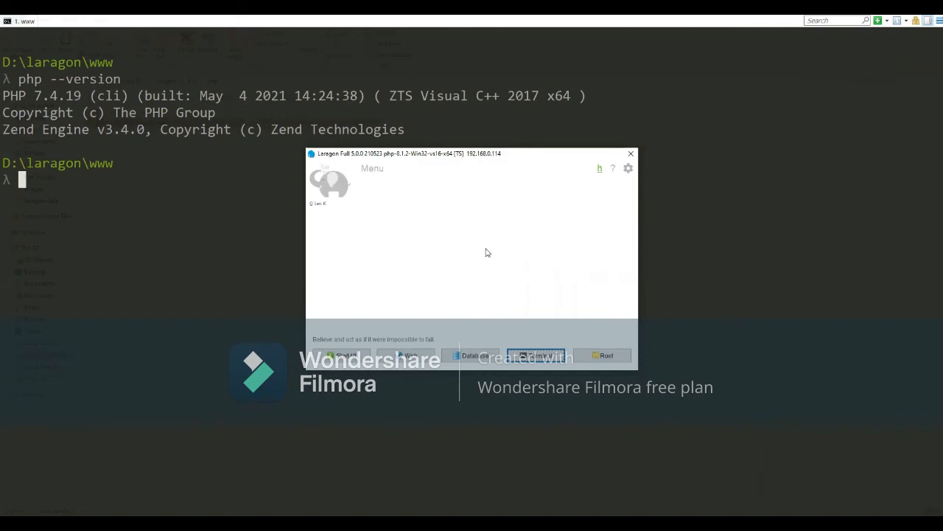
# Run php --version again in the terminal that is already open.
pyautogui.click(123, 193)
pyautogui.write('php')
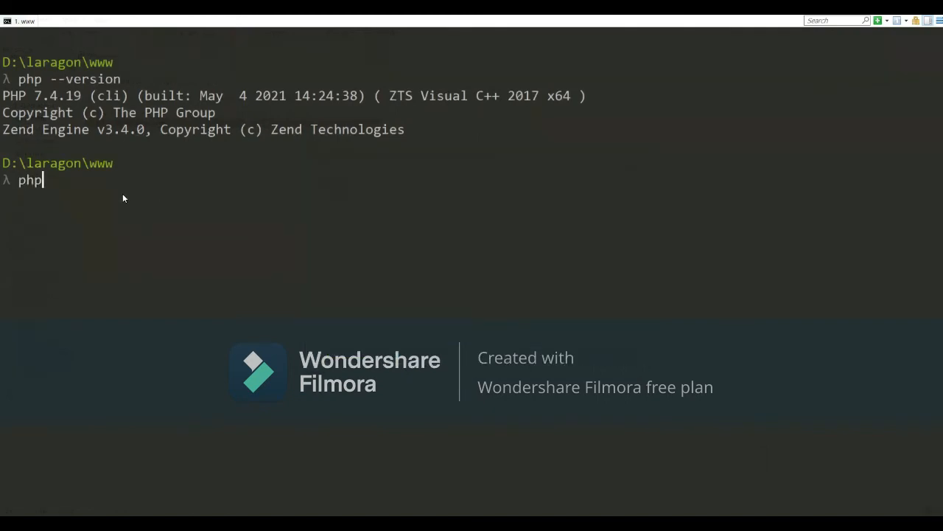
pyautogui.write(' --version')
pyautogui.press('Return')
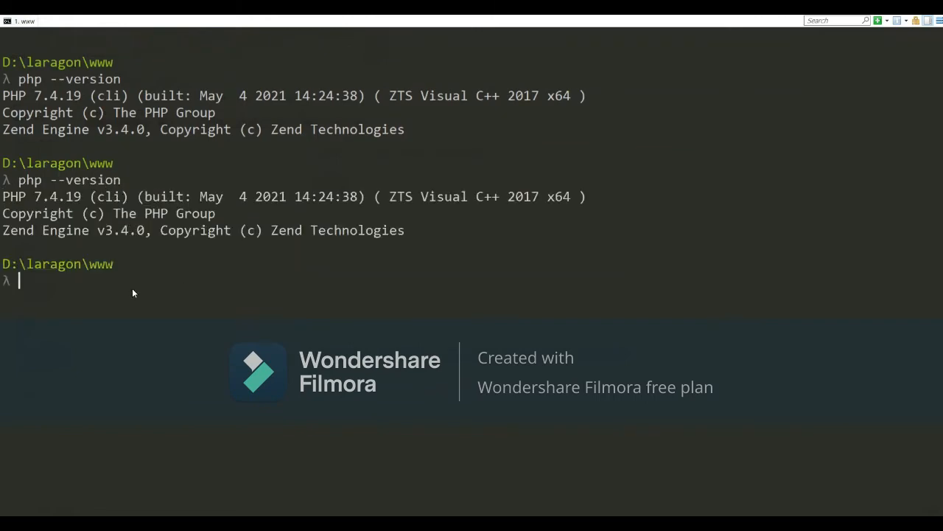
# Close the Laragon window and open Laragon again.
pyautogui.hotkey('alt', 'Tab')
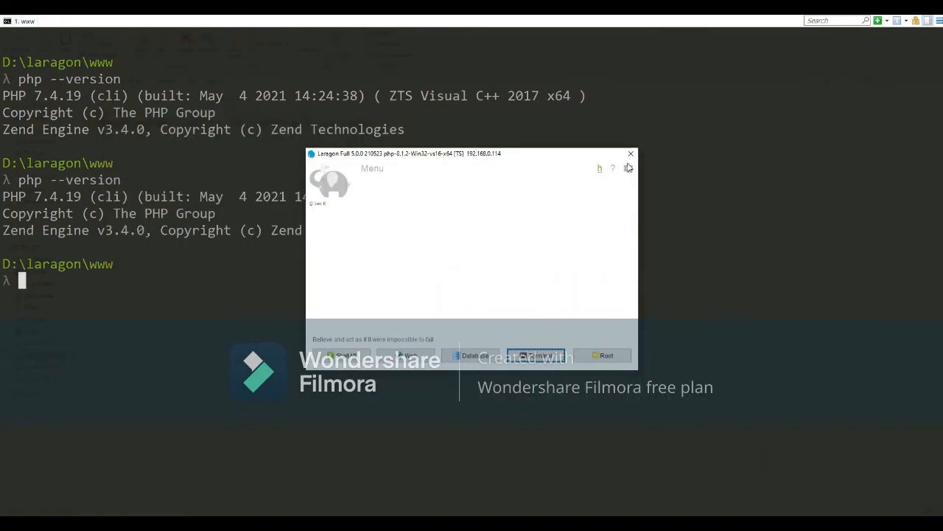
pyautogui.click(633, 154)
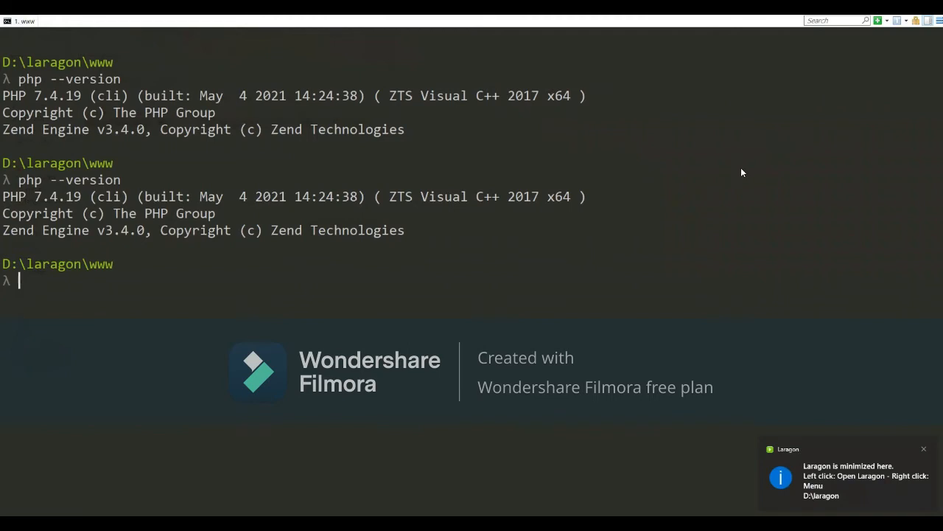
pyautogui.hotkey('alt', 'Tab')
pyautogui.press('super')
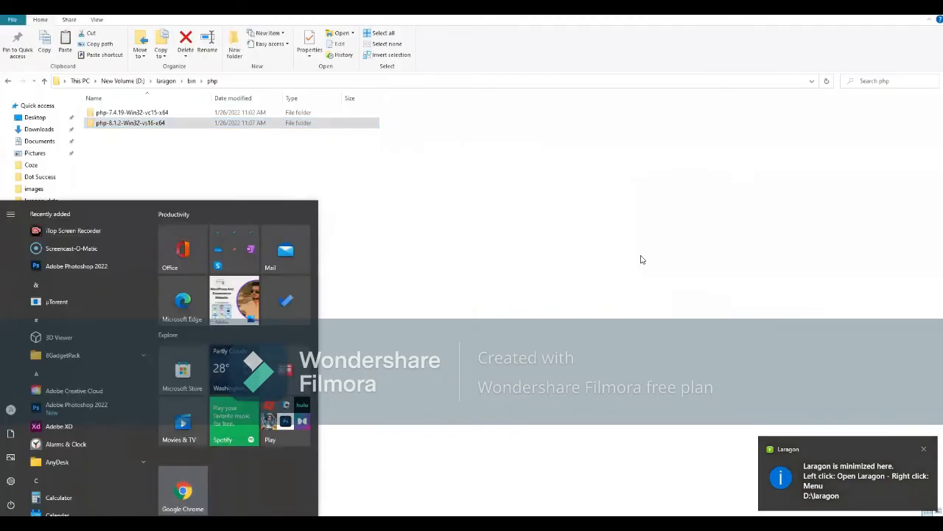
pyautogui.click(641, 259)
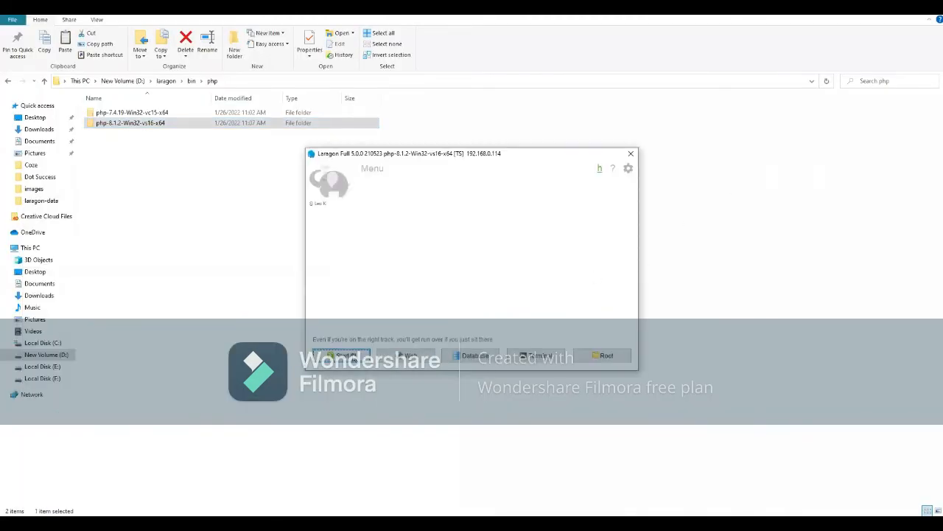
pyautogui.click(372, 169)
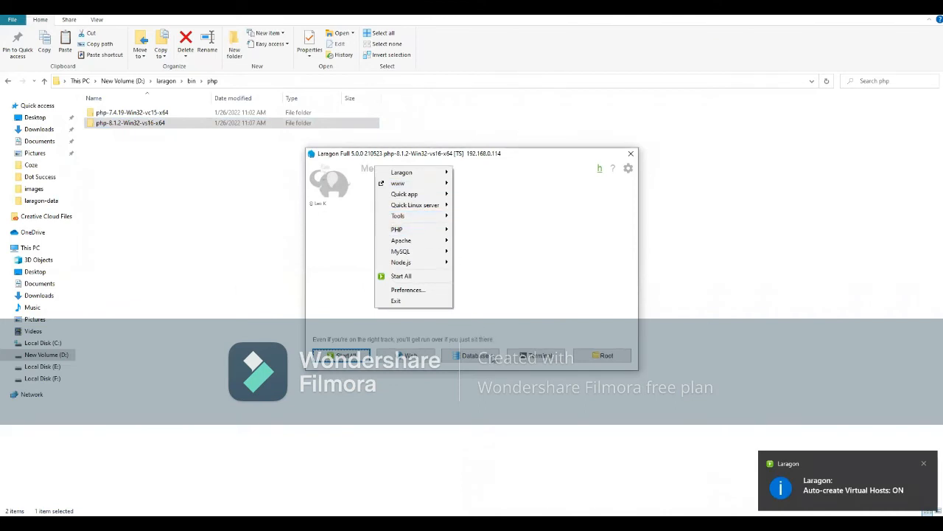
# Open a new terminal from Laragon and check the active PHP version with php --version.
pyautogui.click(536, 356)
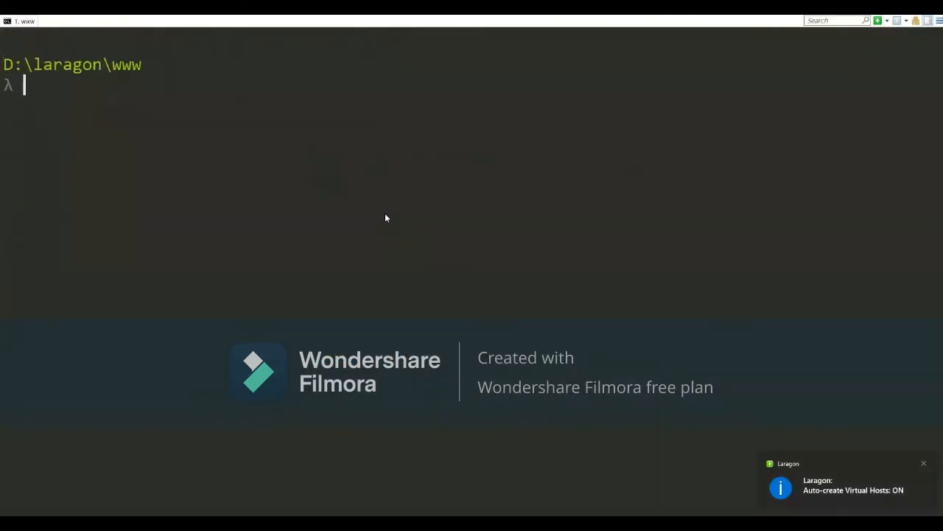
pyautogui.write('--')
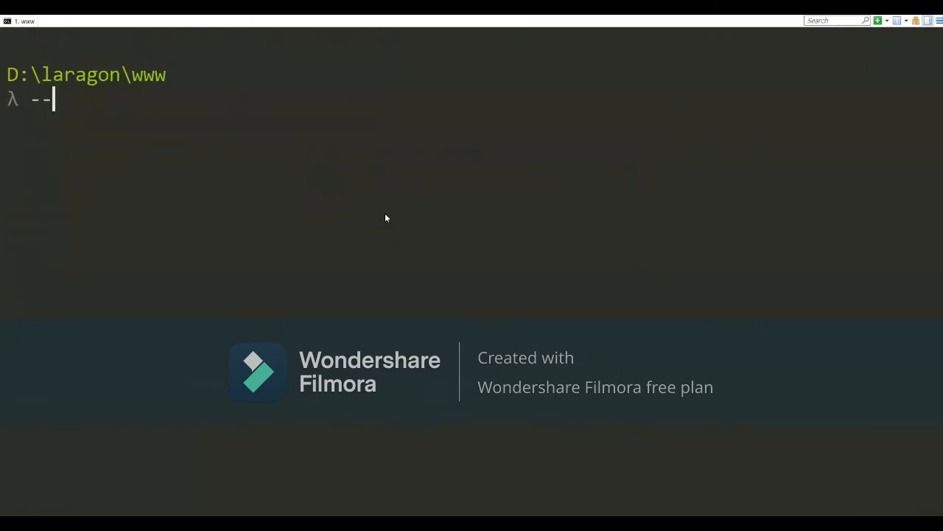
pyautogui.press('Home')
pyautogui.write('php --')
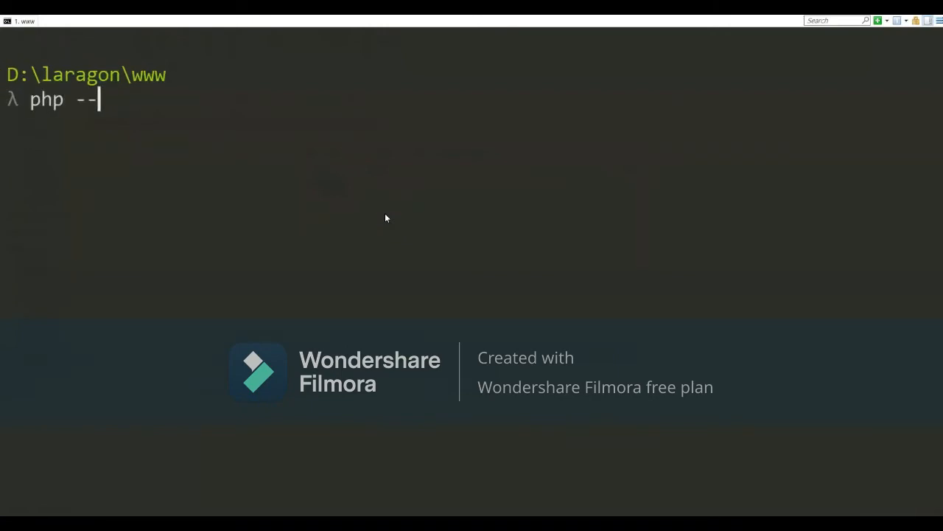
pyautogui.write('version')
pyautogui.press('Return')
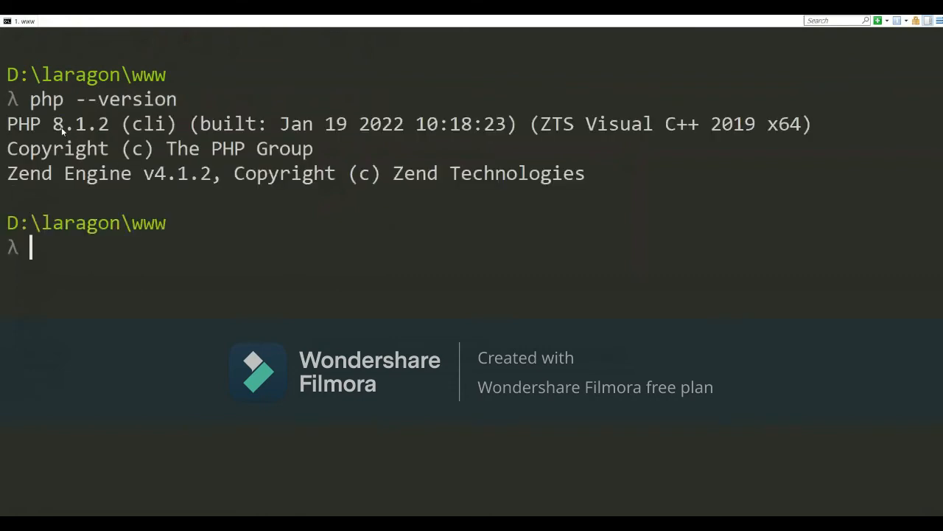
pyautogui.moveTo(62, 128); pyautogui.dragTo(83, 124)
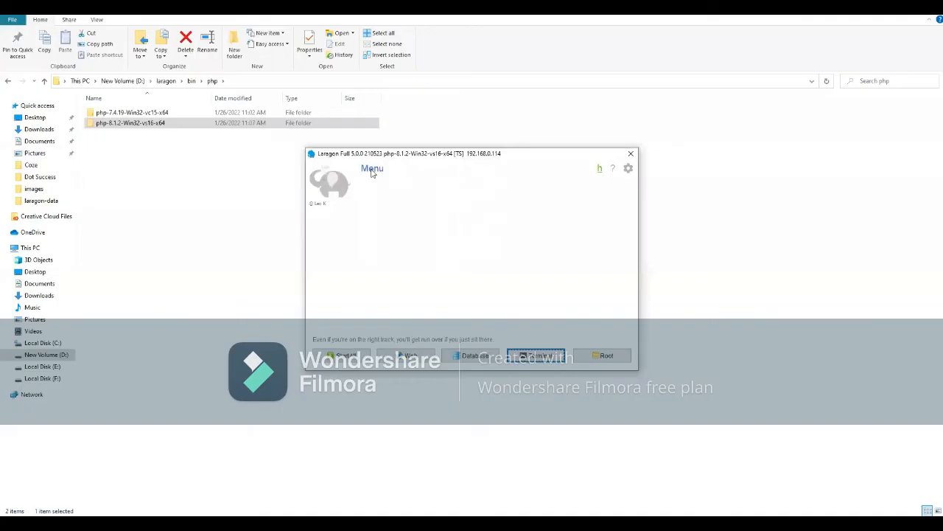
# Set Laragon's PHP version to php-7.4.19-Win32-vc15-x64 and close the Laragon window.
pyautogui.click(372, 170)
pyautogui.moveTo(440, 235)
pyautogui.moveTo(507, 234)
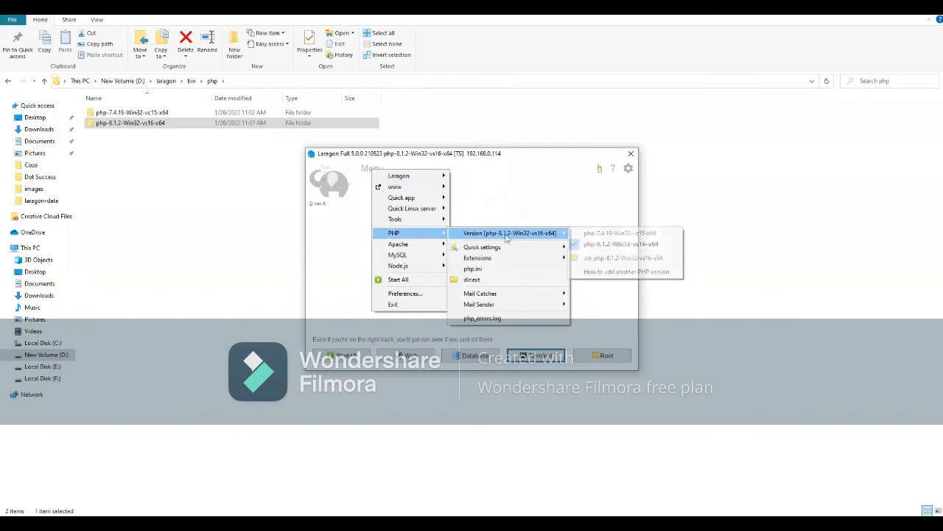
pyautogui.click(583, 234)
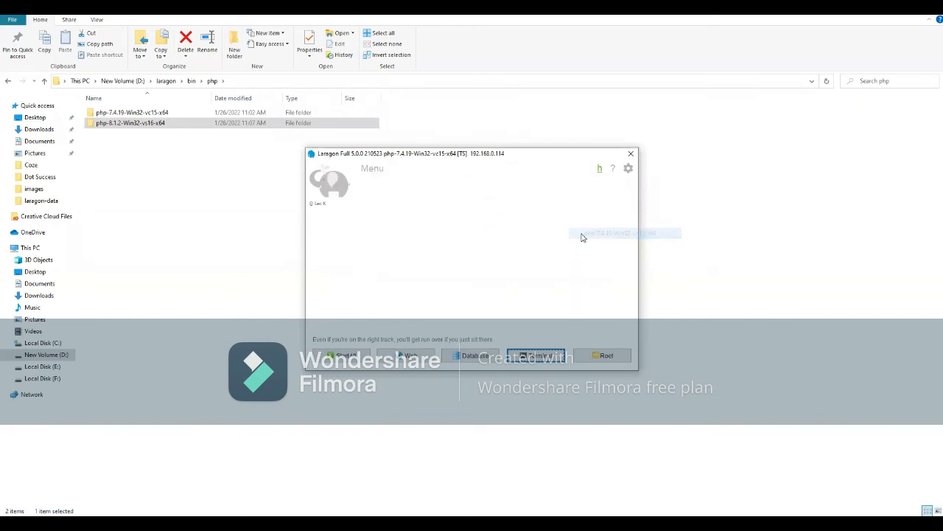
pyautogui.click(629, 154)
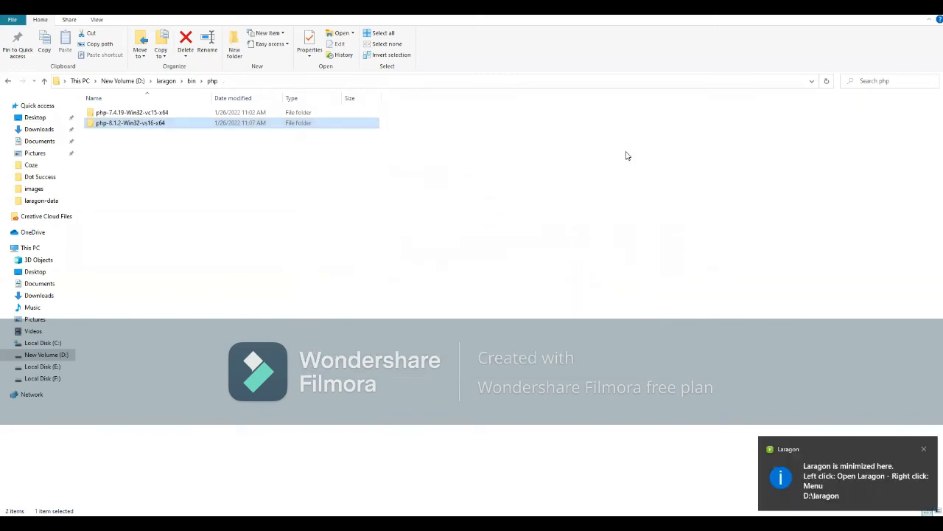
# Open Laragon again.
pyautogui.press('super')
pyautogui.write('lar')
pyautogui.press('Return')
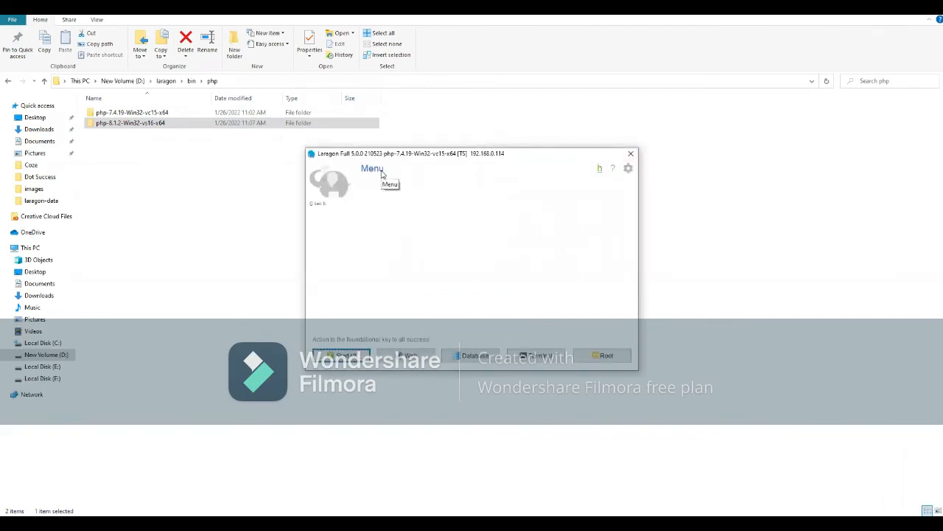
# Try to create a blank Quick app project, accept the notice and get all Laragon services started.
pyautogui.click(373, 169)
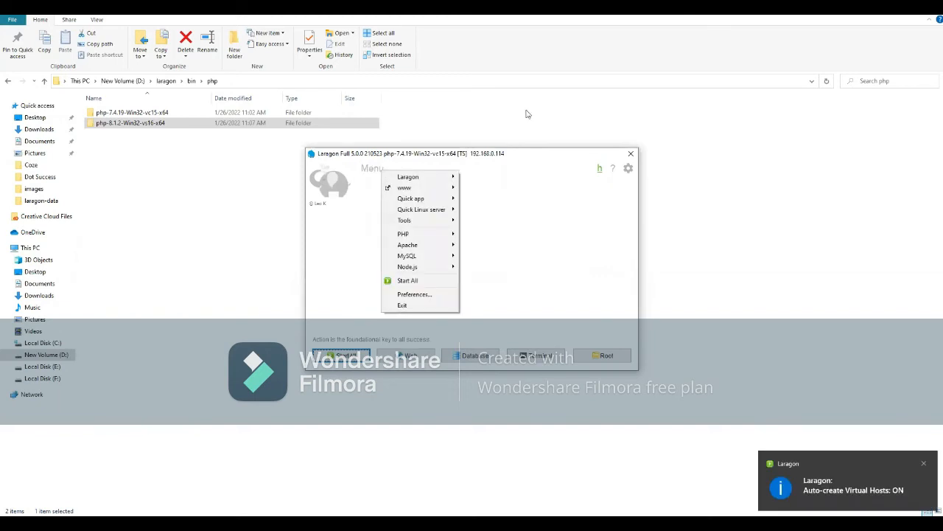
pyautogui.moveTo(453, 204)
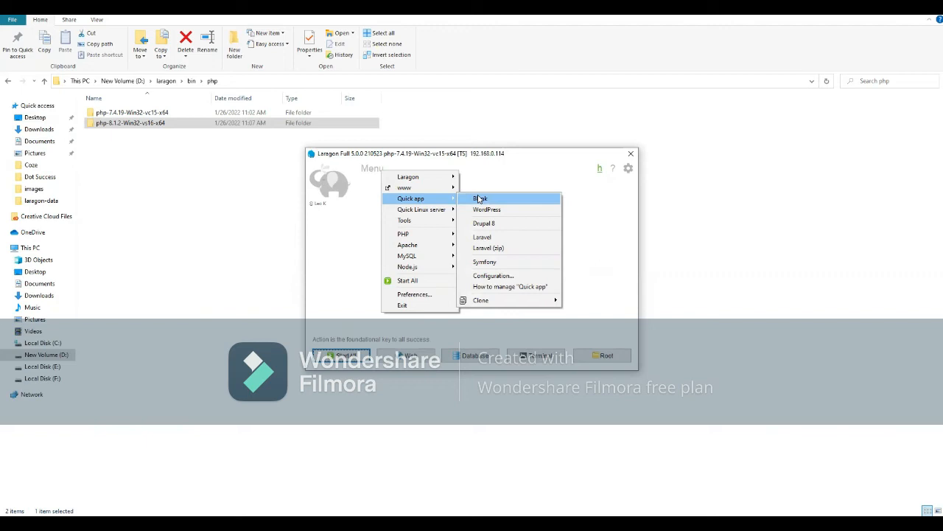
pyautogui.click(479, 199)
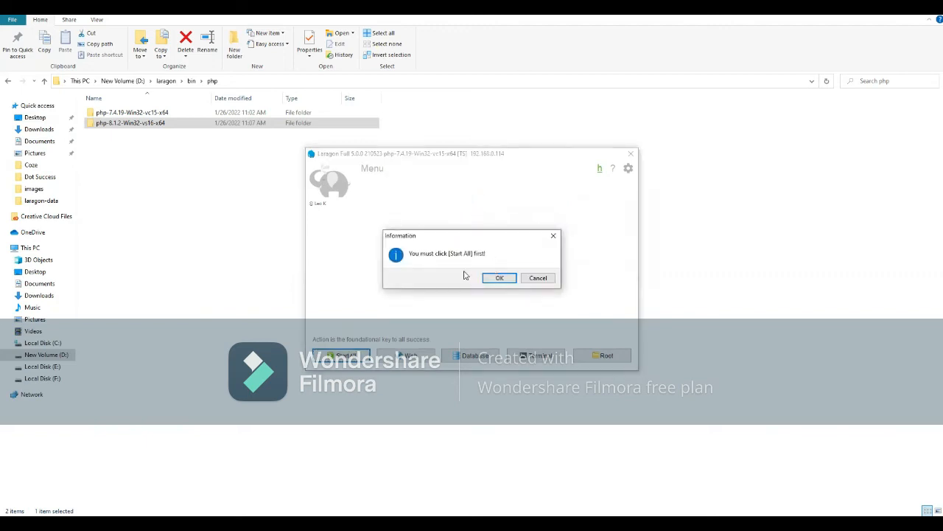
pyautogui.click(506, 283)
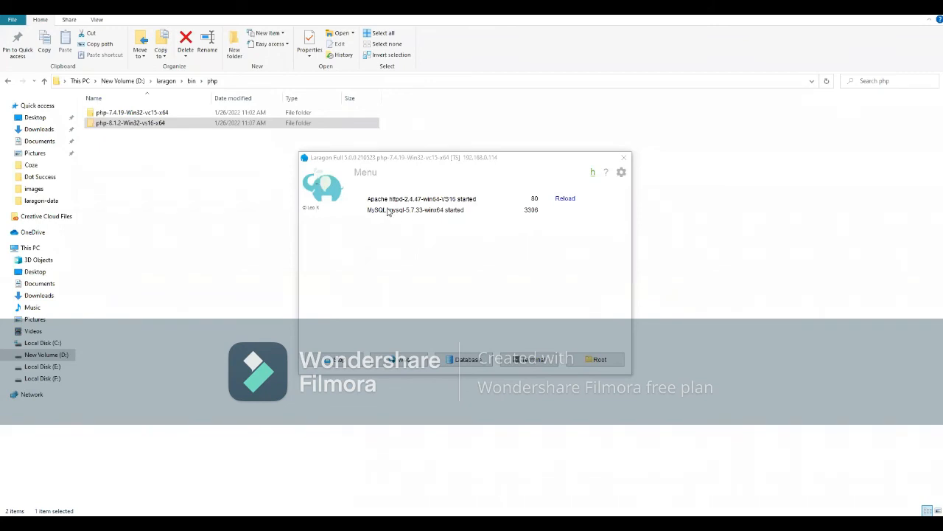
# Create a blank Quick app project named stickycode.
pyautogui.click(369, 175)
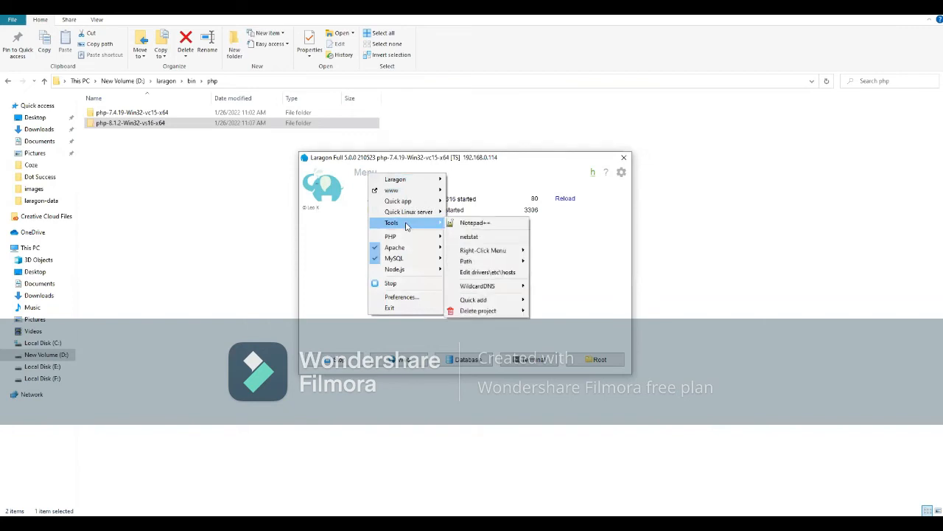
pyautogui.moveTo(407, 205)
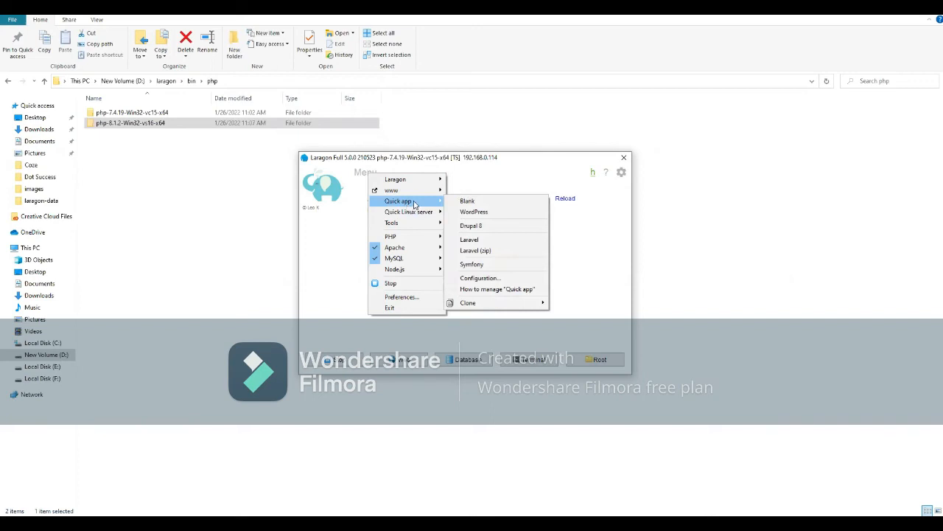
pyautogui.click(467, 200)
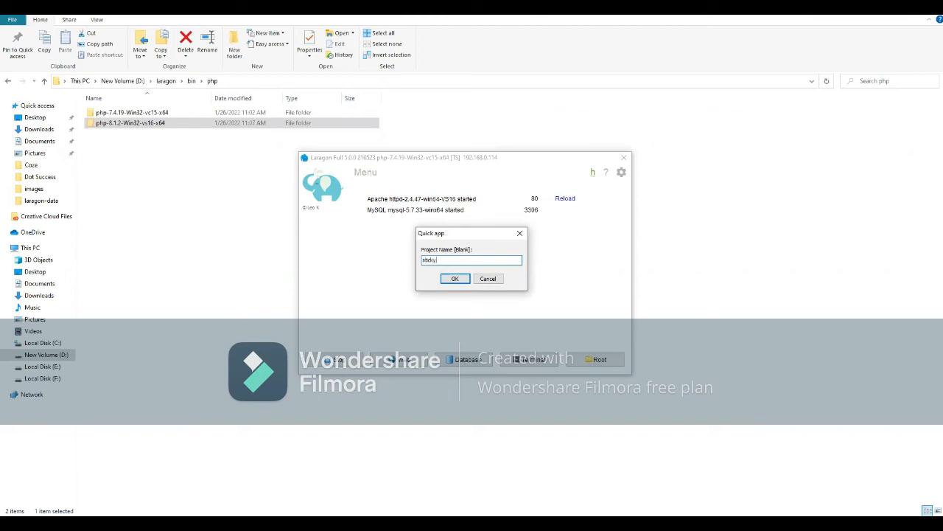
pyautogui.write('code')
pyautogui.click(455, 279)
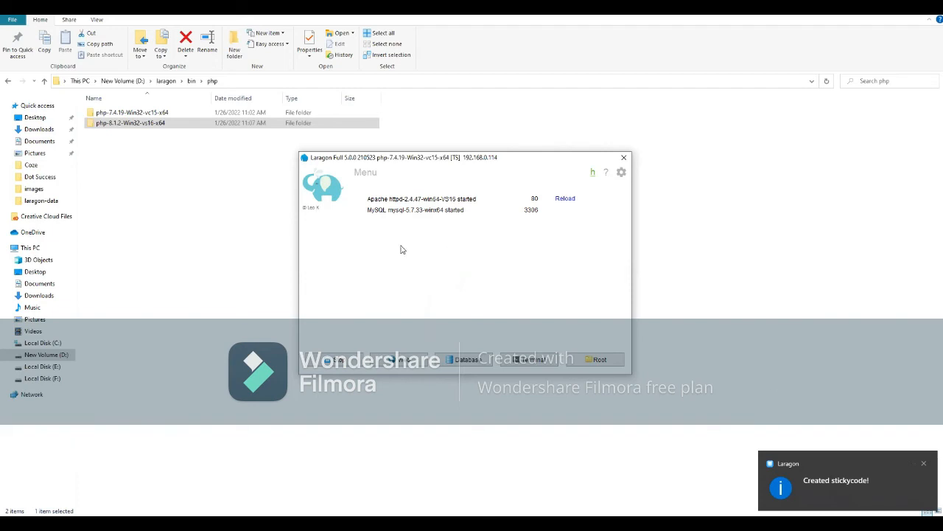
# Open the stickycode site in the browser from Laragon's www projects.
pyautogui.click(366, 172)
pyautogui.moveTo(382, 205)
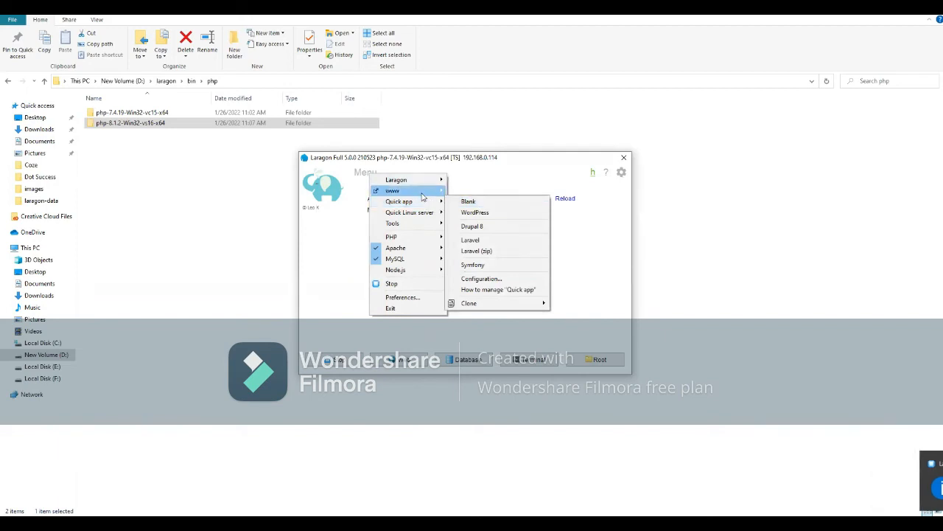
pyautogui.moveTo(423, 191)
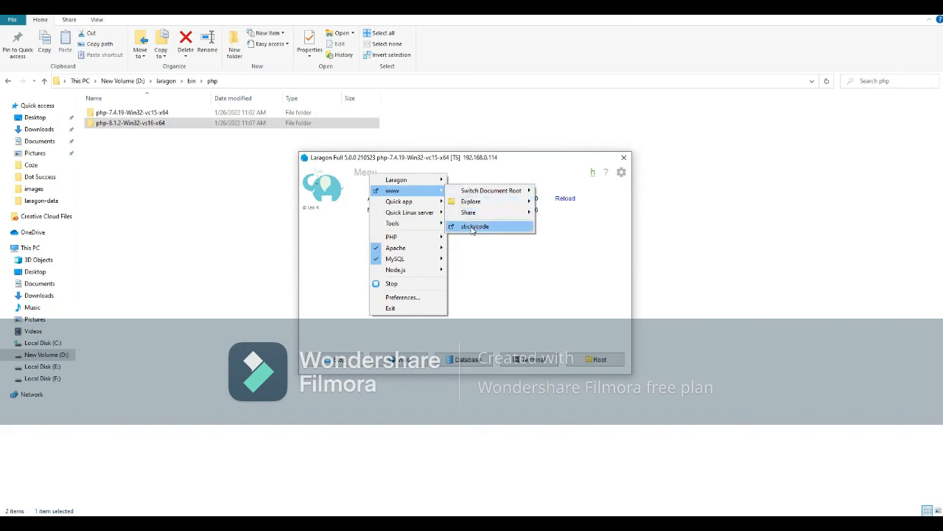
pyautogui.click(474, 227)
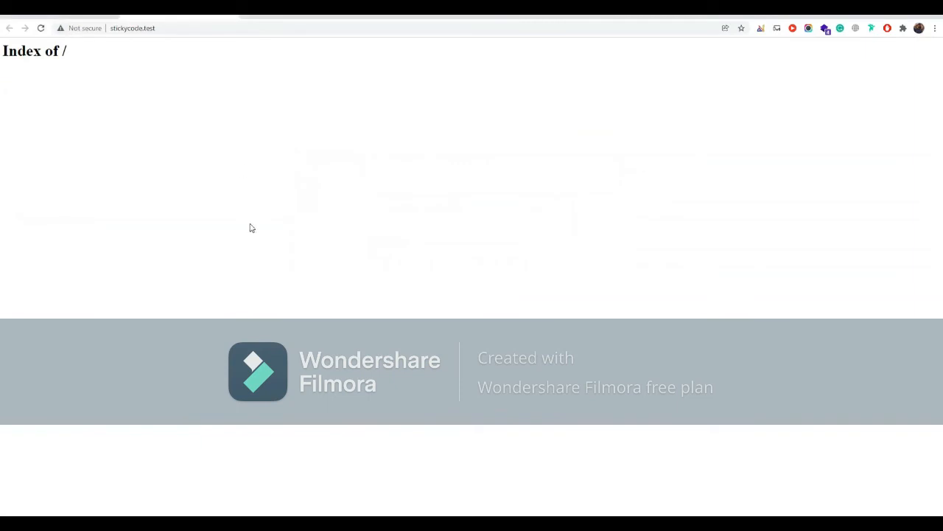
# Return to Laragon, open its document root folder and enter the stickycode project folder.
pyautogui.hotkey('alt', 'Tab')
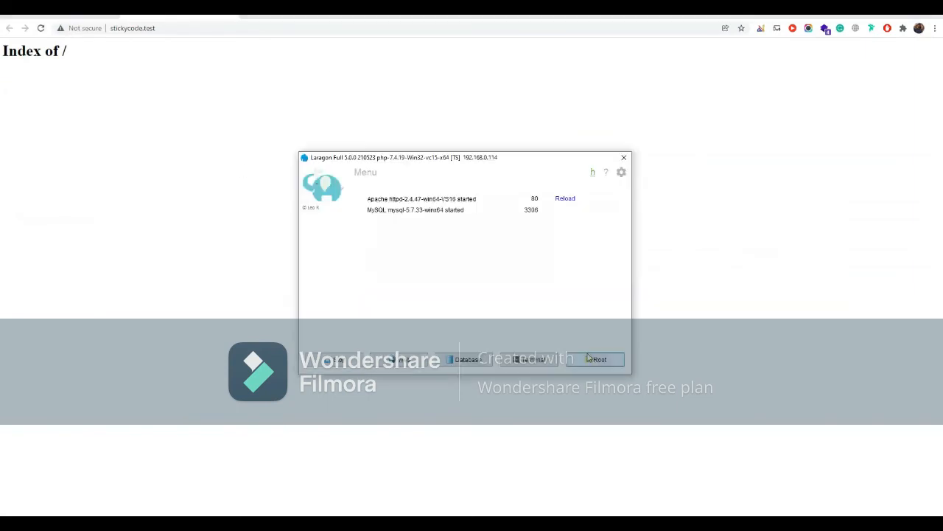
pyautogui.click(593, 360)
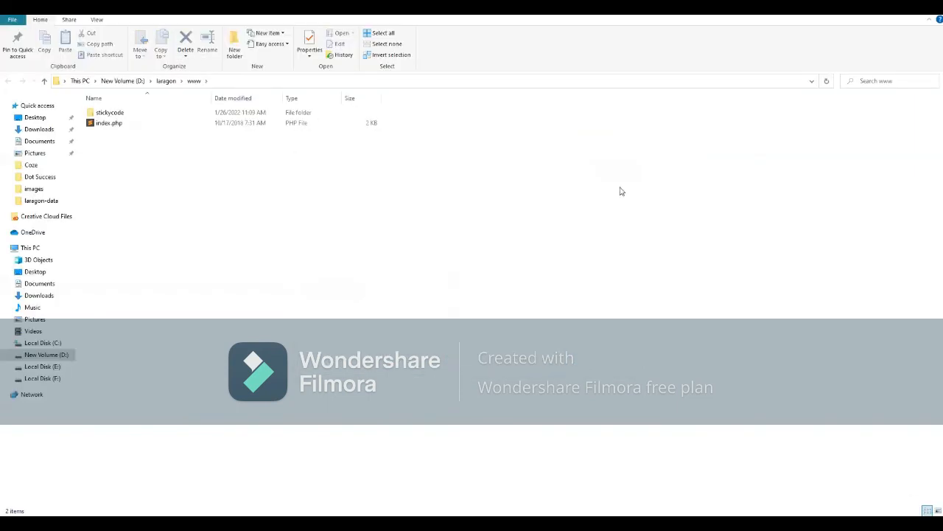
pyautogui.doubleClick(188, 116)
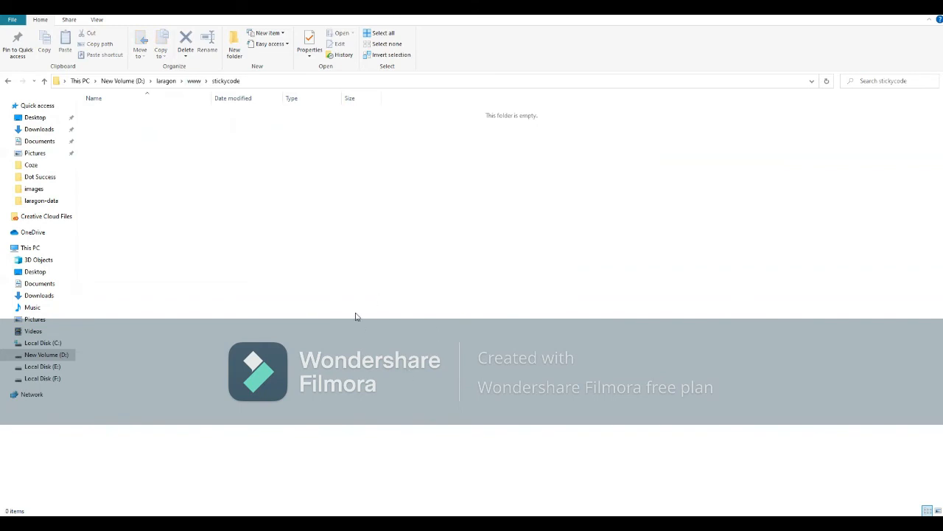
# Create a new text document in the stickycode folder and name it index.php, accepting the extension change.
pyautogui.rightClick(350, 278)
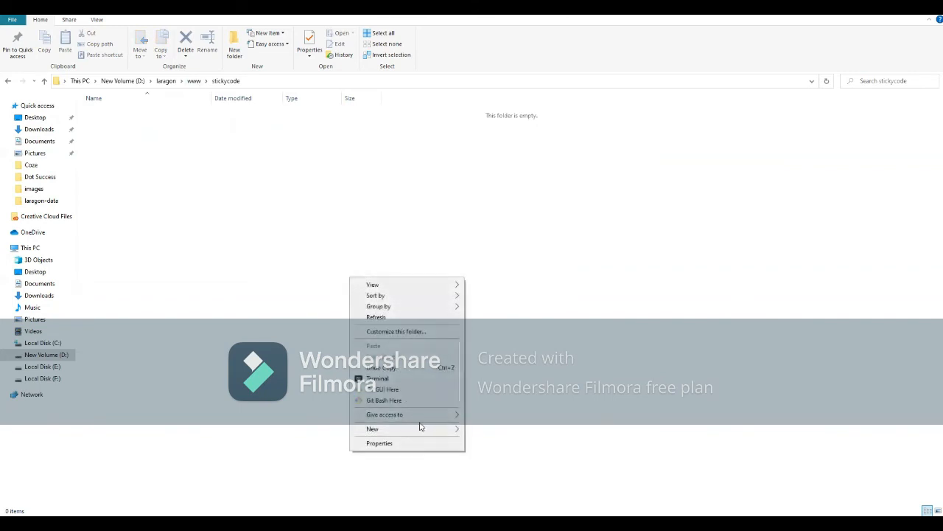
pyautogui.moveTo(435, 428)
pyautogui.click(508, 496)
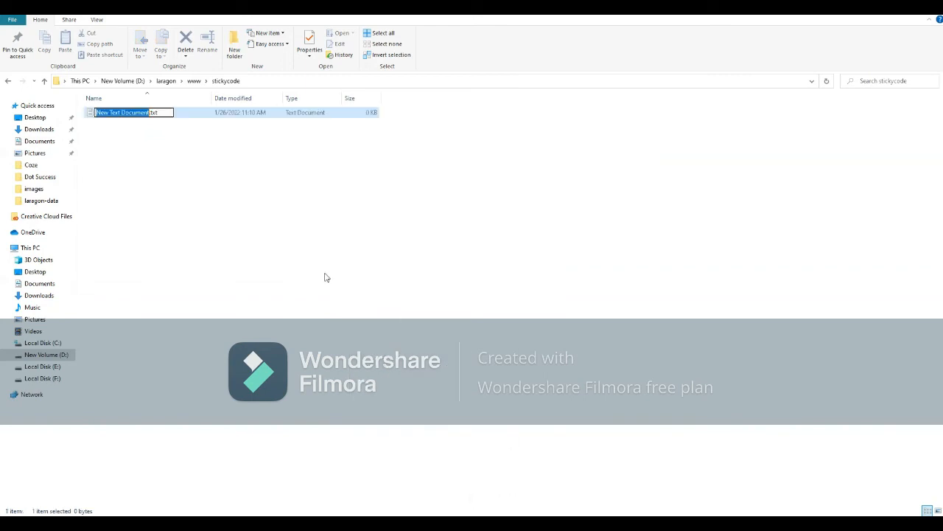
pyautogui.hotkey('ctrl', 'a')
pyautogui.write('index.')
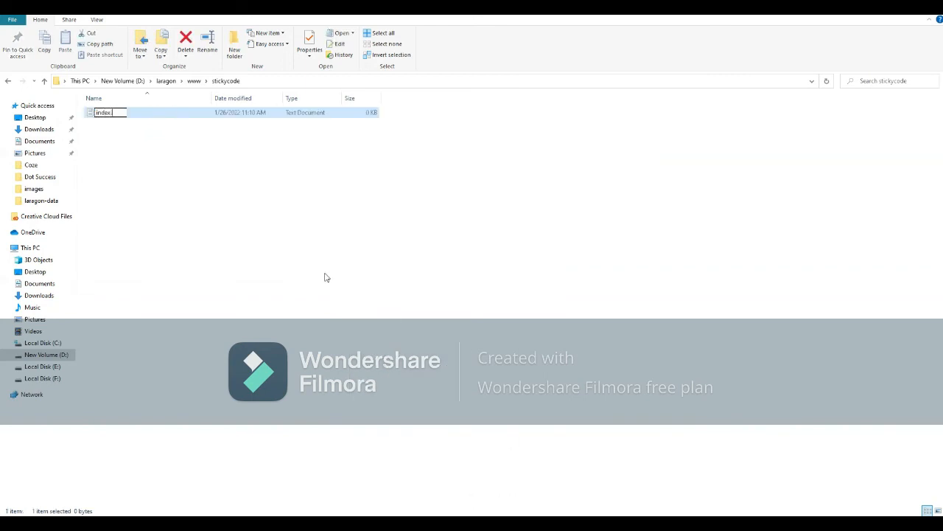
pyautogui.write('php')
pyautogui.press('Return')
pyautogui.press('Return')
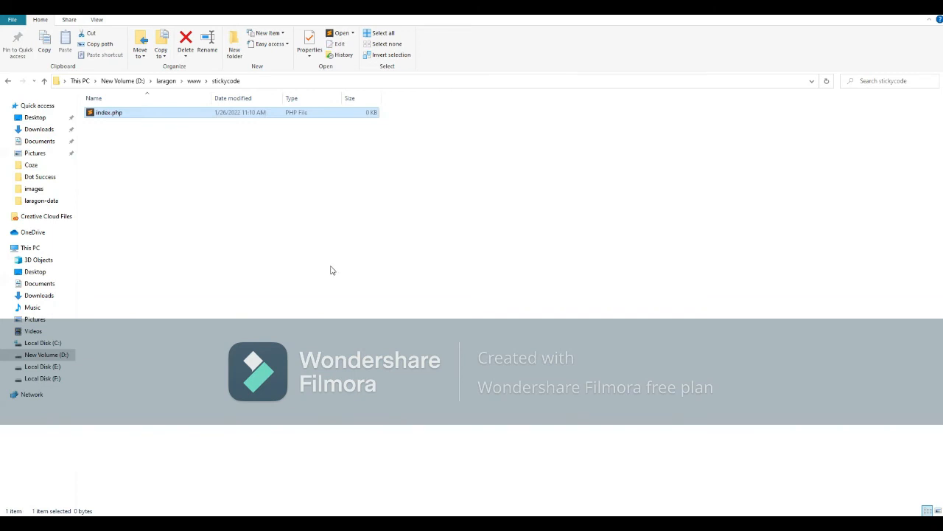
# Open index.php in Sublime Text and hide the folder sidebar.
pyautogui.press('Return')
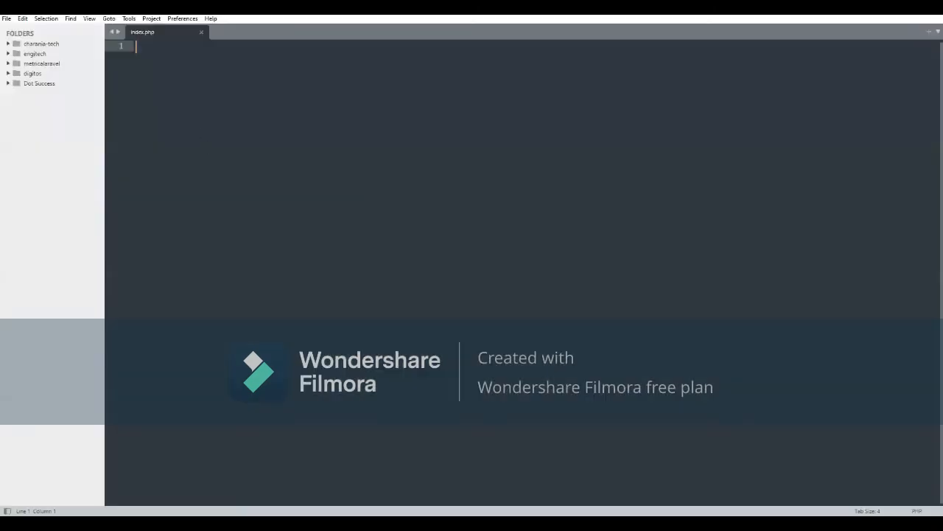
pyautogui.hotkey('ctrl', 'k')
pyautogui.hotkey('ctrl', 'b')
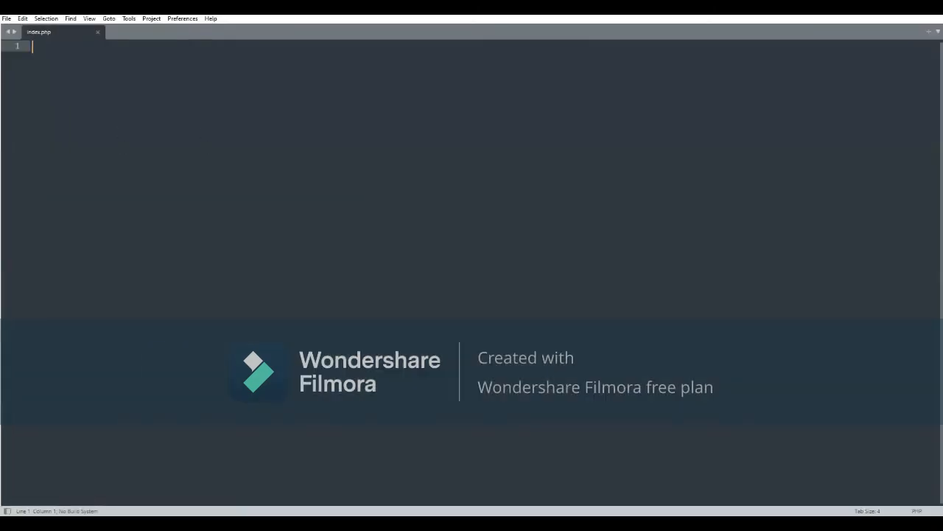
# Write the heading <h1>Sticky Code</h1> in index.php and save the file.
pyautogui.write('h1')
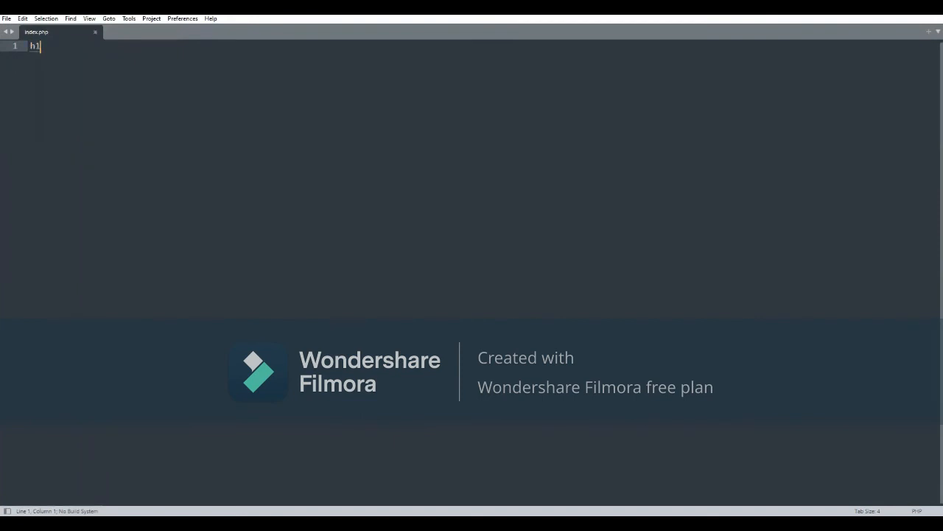
pyautogui.press('Tab')
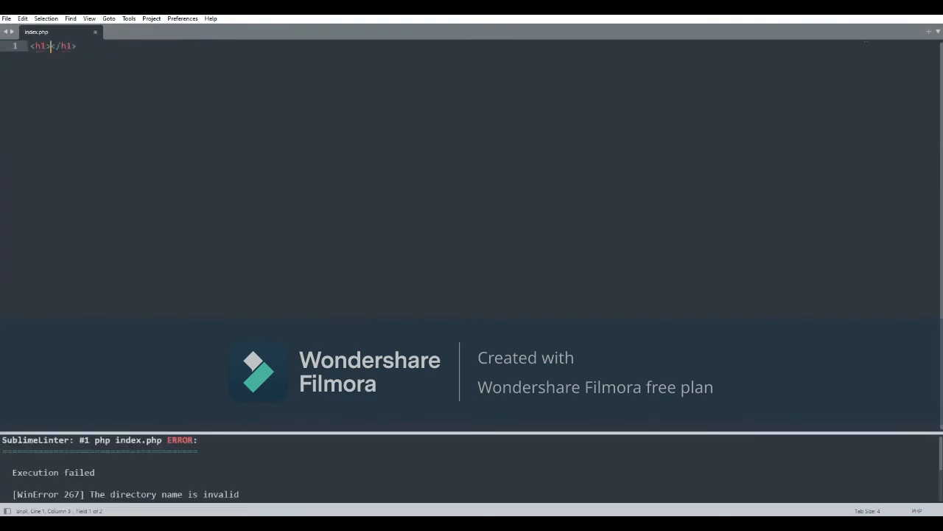
pyautogui.write('Sticky CO')
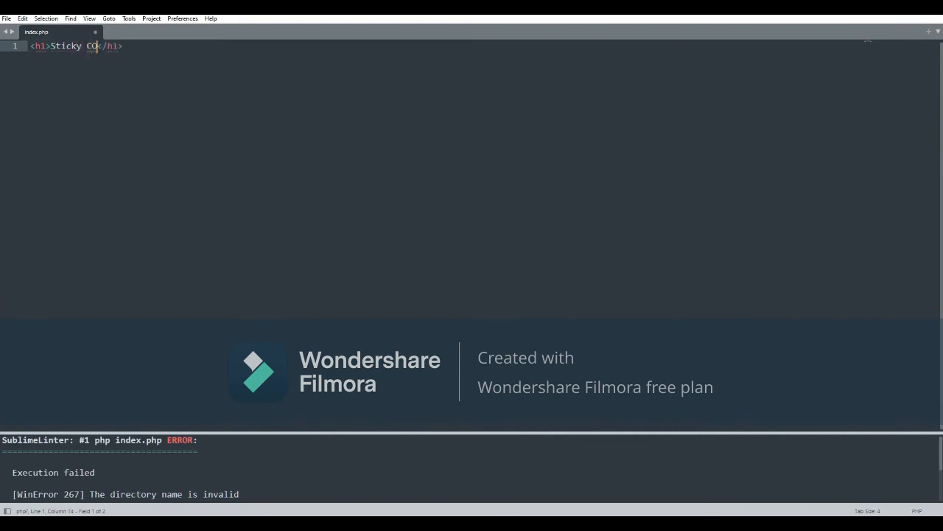
pyautogui.write('mp')
pyautogui.press('BackSpace')
pyautogui.press('BackSpace')
pyautogui.press('BackSpace')
pyautogui.write('ode')
pyautogui.hotkey('ctrl', 'a')
pyautogui.hotkey('ctrl', 's')
pyautogui.click(232, 116)
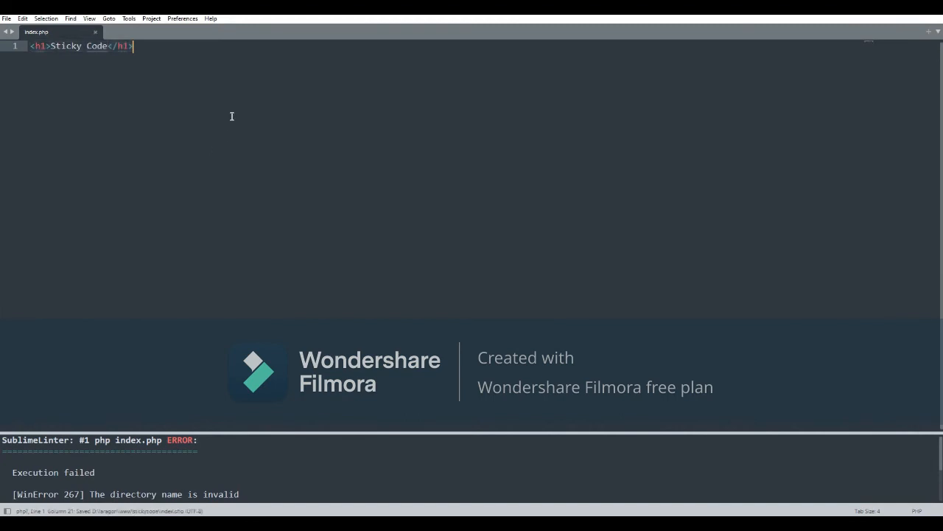
# Switch to Chrome, reload stickycode.test and examine the page's address and heading.
pyautogui.hotkey('alt', 'Tab')
pyautogui.hotkey('alt', 'Tab')
pyautogui.hotkey('alt', 'Tab')
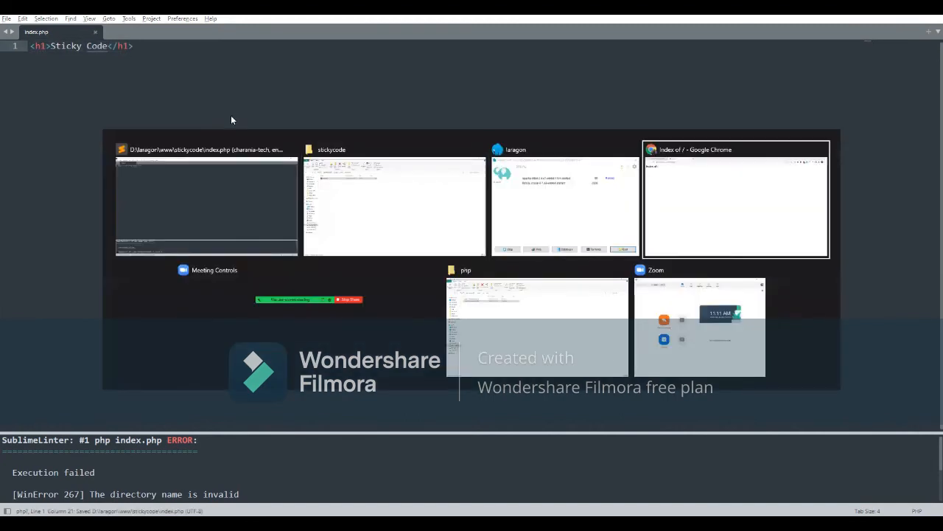
pyautogui.press('F5')
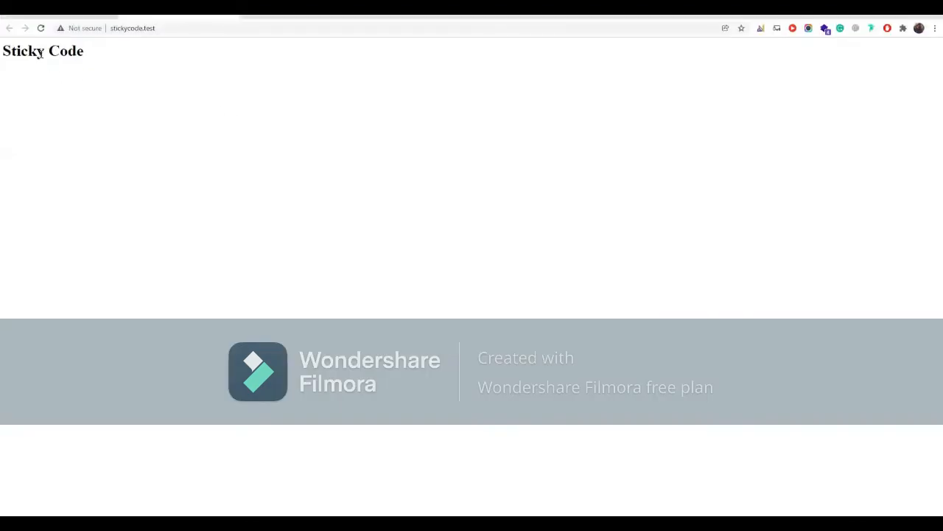
pyautogui.click(126, 28)
pyautogui.doubleClick(126, 28)
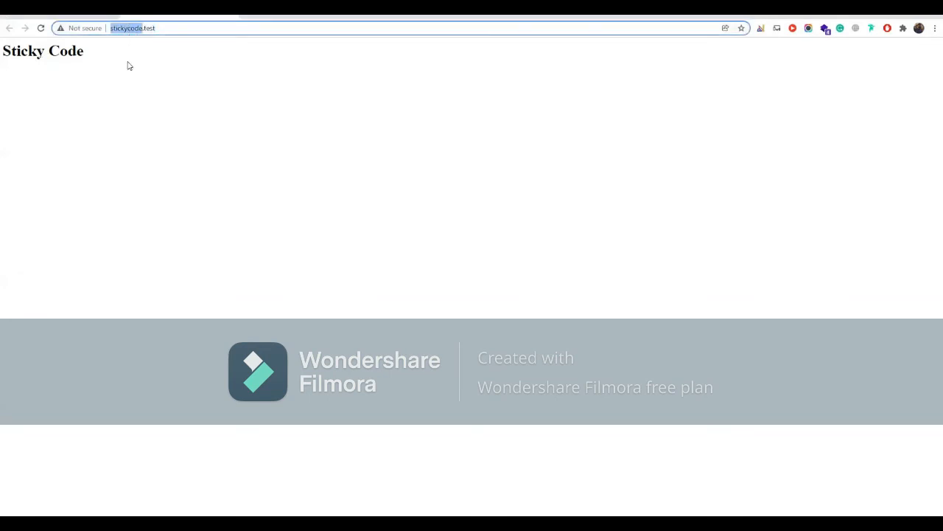
pyautogui.click(129, 67)
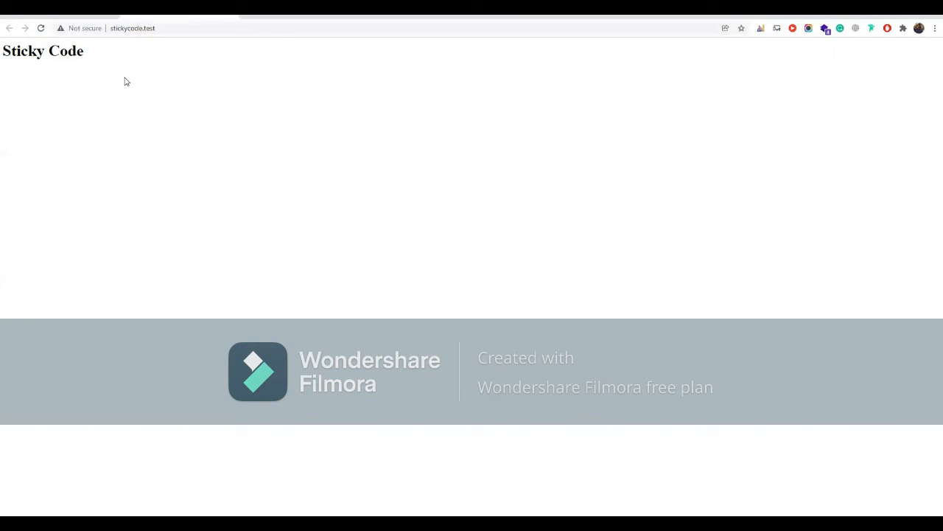
pyautogui.doubleClick(73, 51)
pyautogui.click(186, 129)
# Switch back to Sublime Text and close the index.php file.
pyautogui.hotkey('alt', 'Tab')
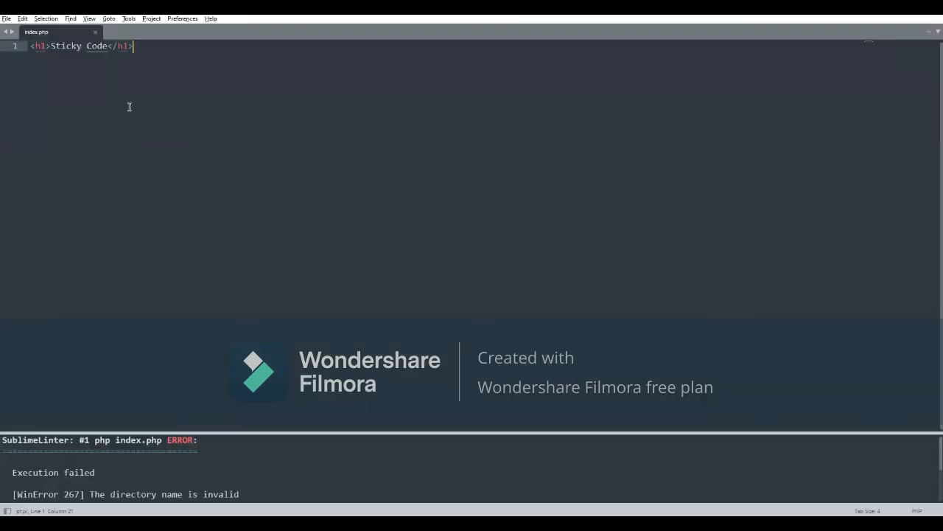
pyautogui.hotkey('ctrl', 'w')
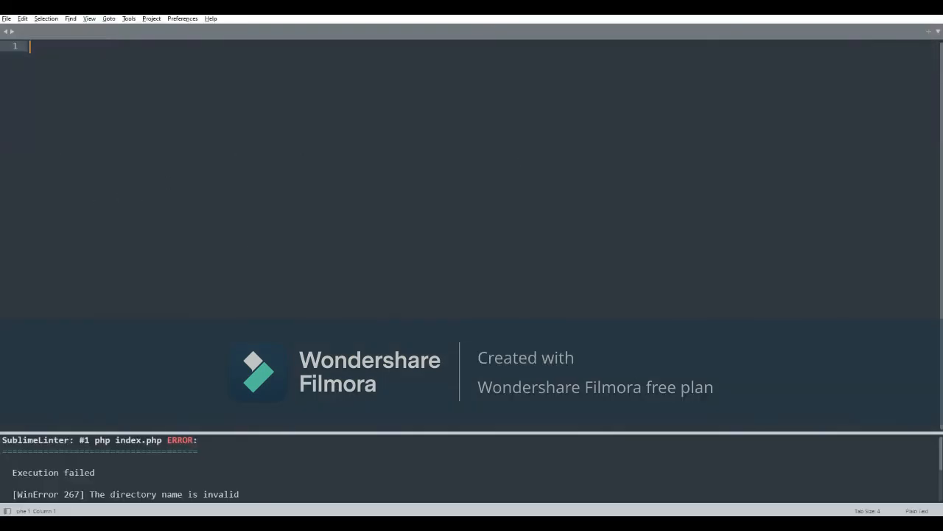
# Switch to Laragon and create a WordPress quick app with the project name My-first-project.
pyautogui.hotkey('alt', 'Tab')
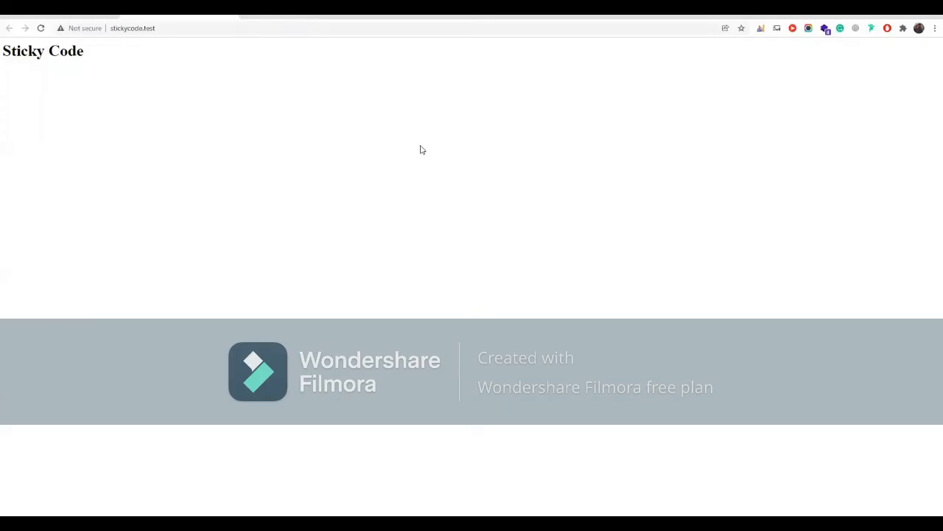
pyautogui.hotkey('alt', 'Tab')
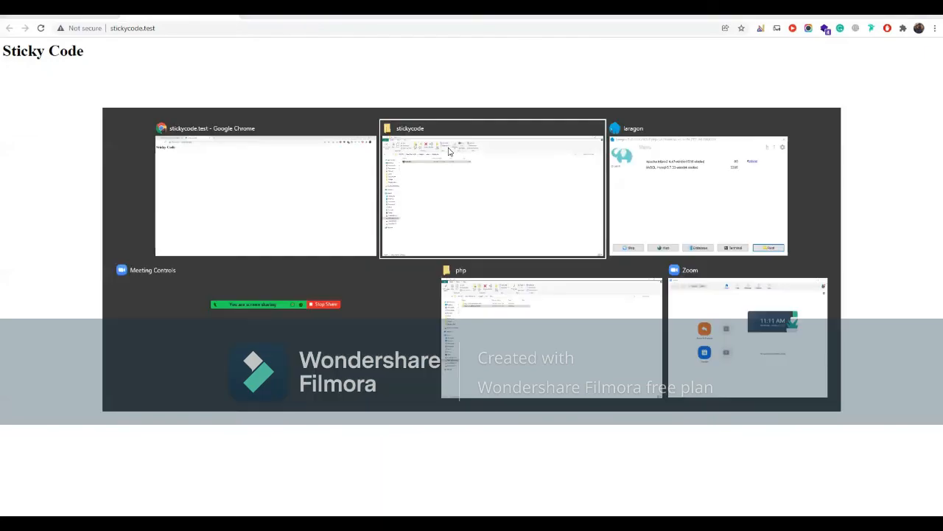
pyautogui.hotkey('alt', 'Tab')
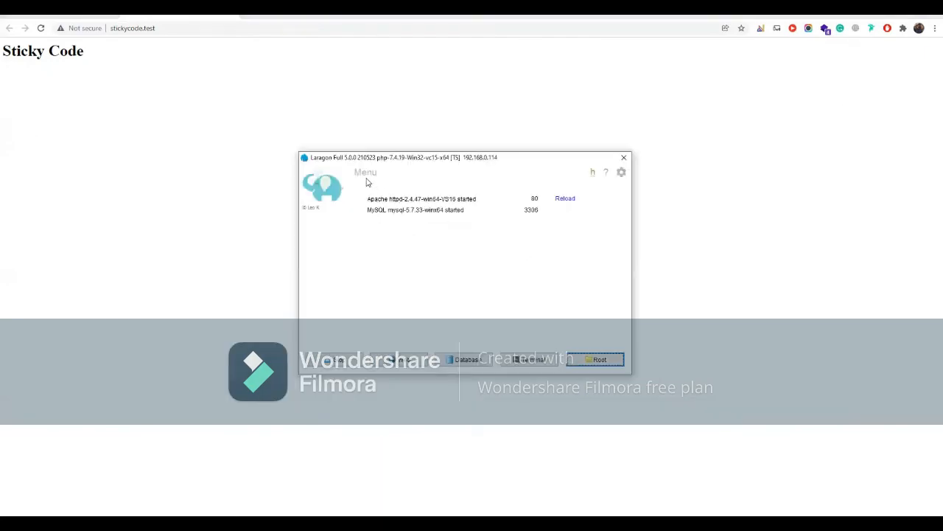
pyautogui.click(369, 172)
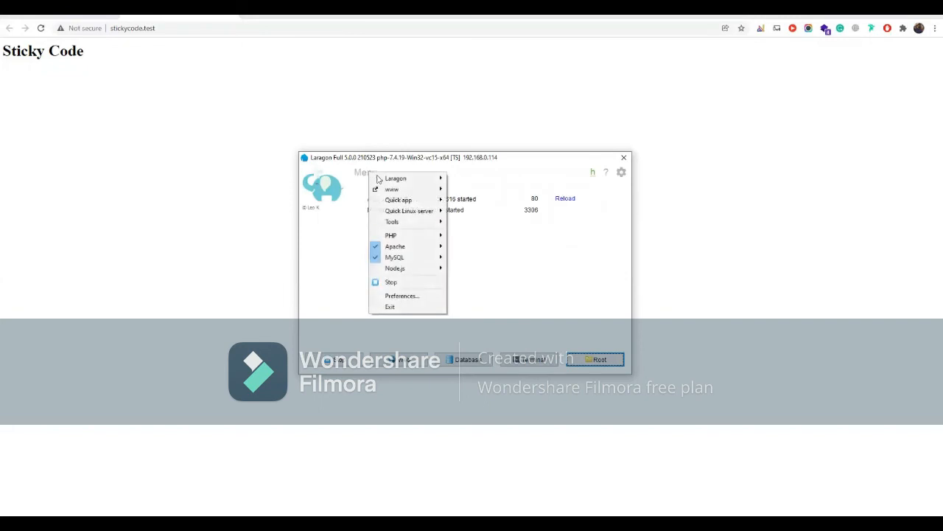
pyautogui.moveTo(425, 192)
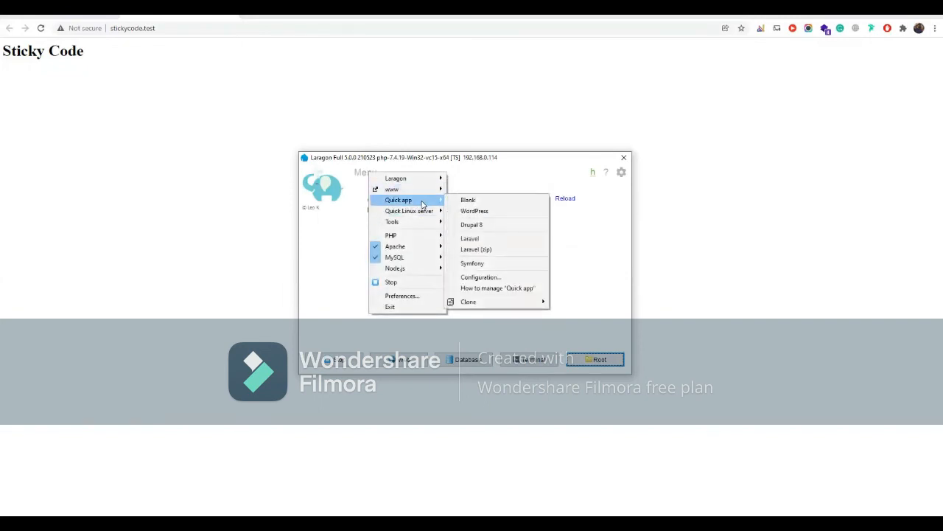
pyautogui.click(481, 211)
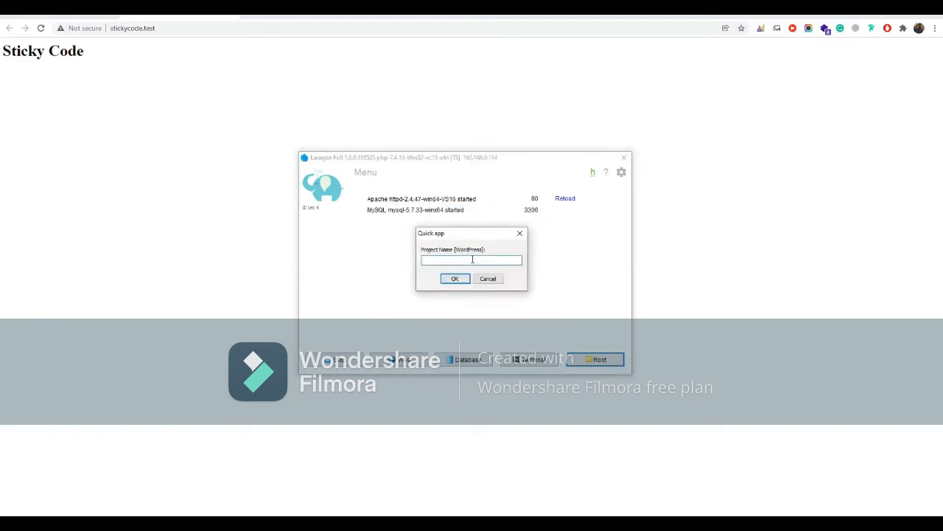
pyautogui.write('My first project')
pyautogui.press('Return')
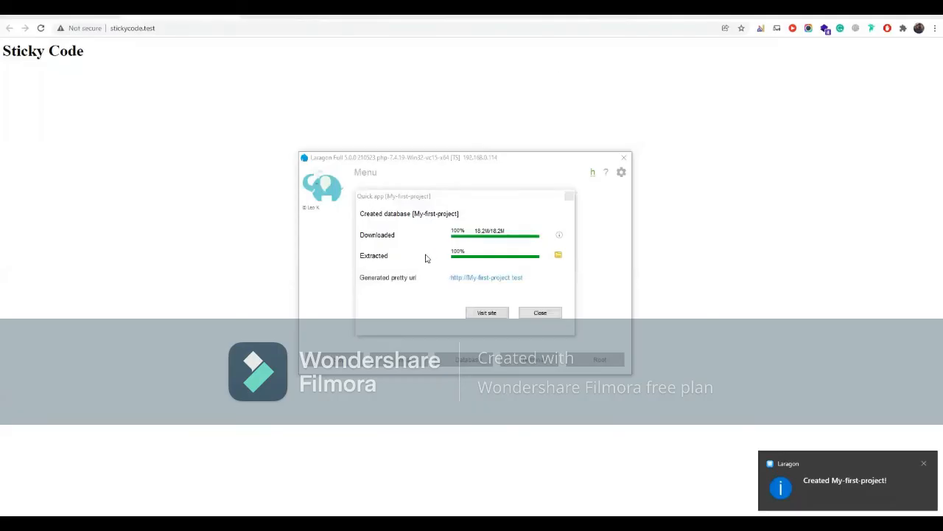
# Open the generated My-first-project.test site in the browser, and return to Laragon to close the Quick app summary.
pyautogui.click(511, 278)
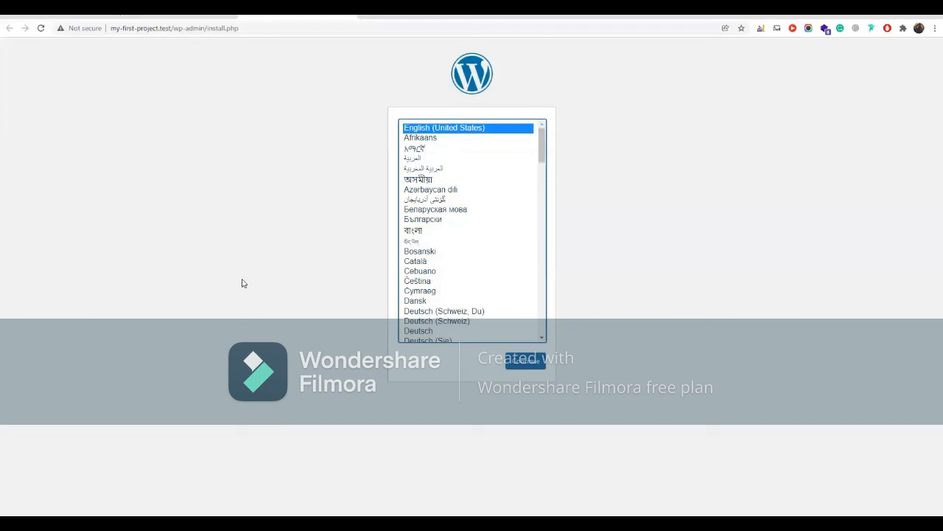
pyautogui.click(539, 367)
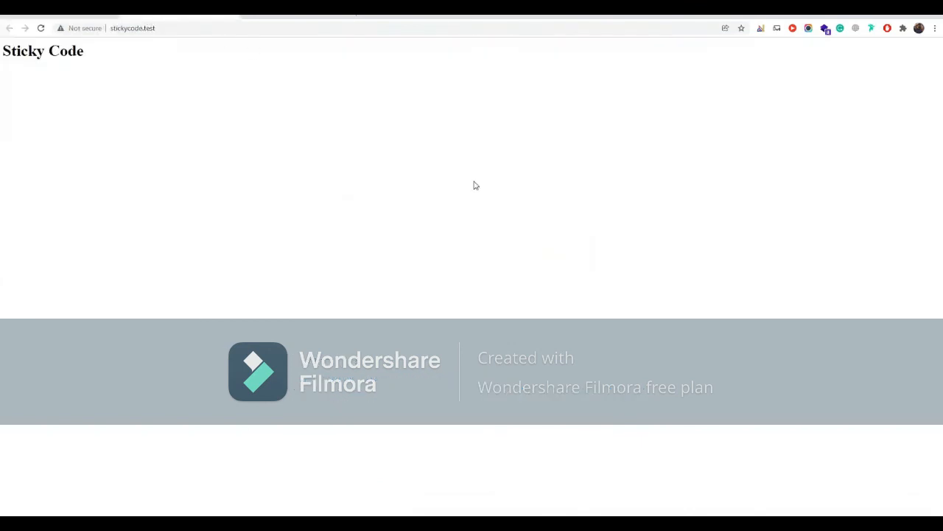
pyautogui.hotkey('alt', 'Tab')
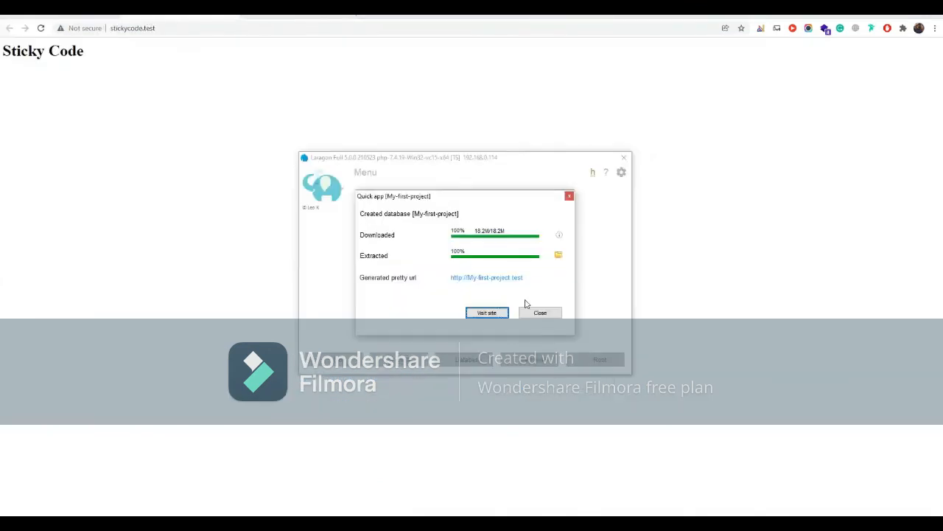
pyautogui.click(535, 314)
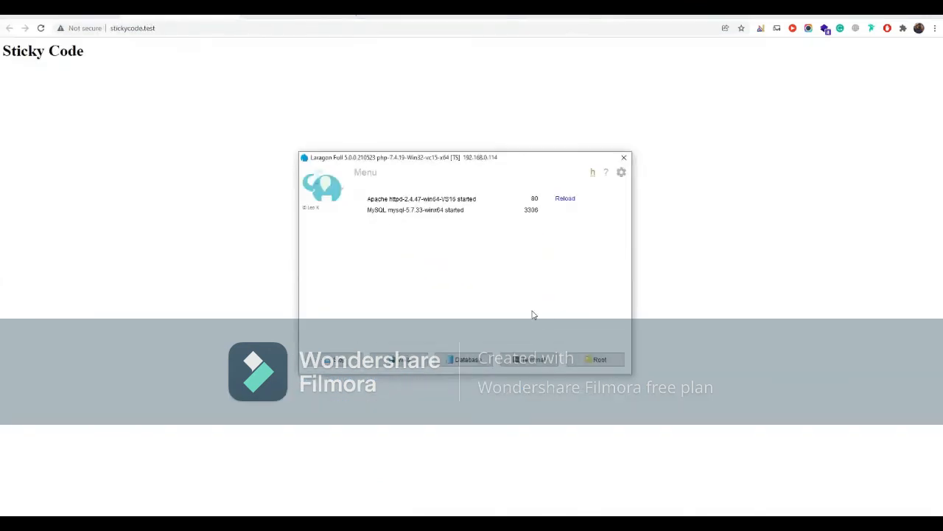
pyautogui.click(365, 172)
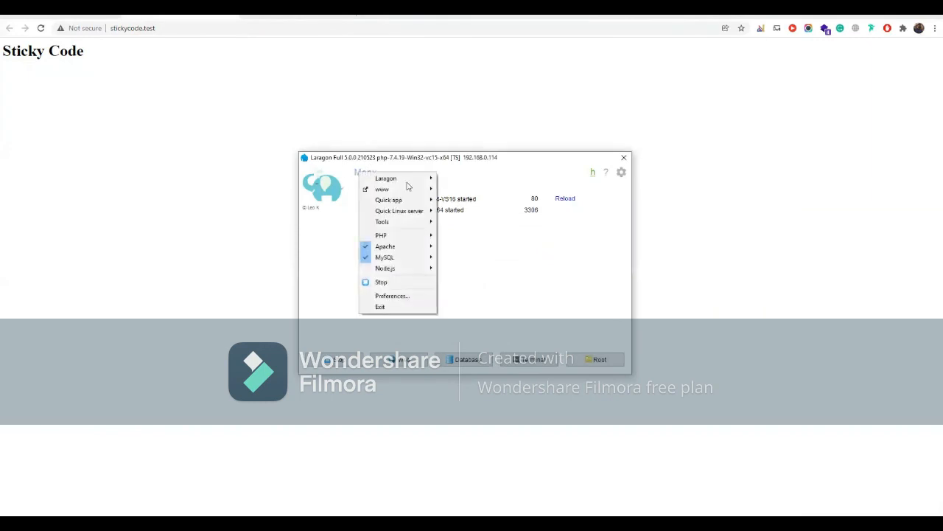
pyautogui.moveTo(420, 195)
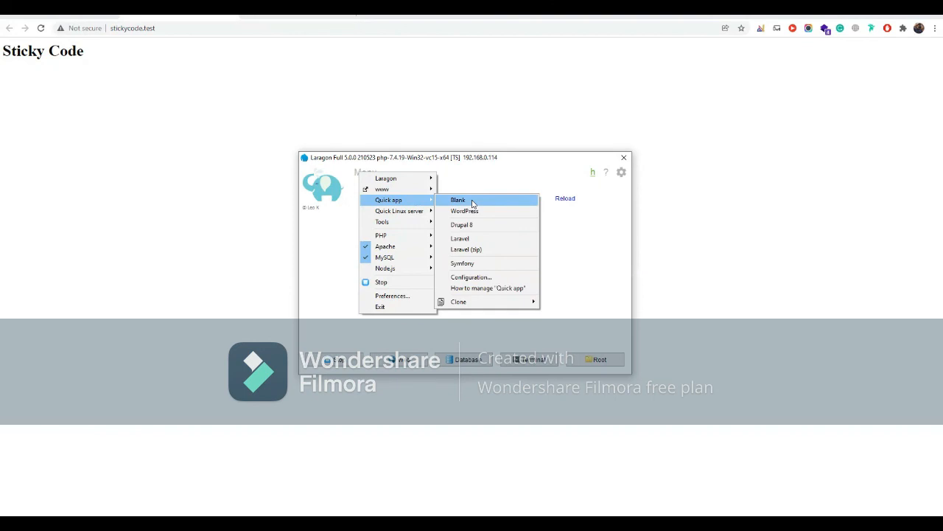
pyautogui.click(345, 227)
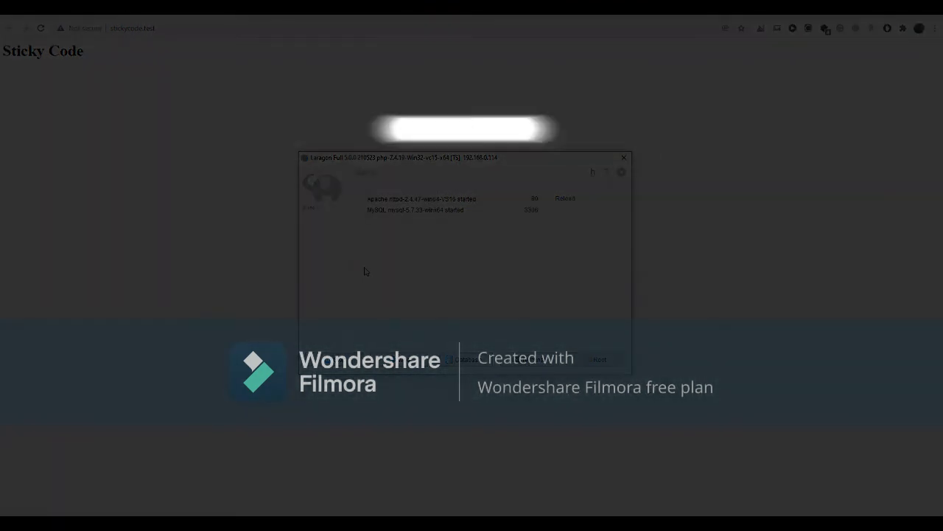